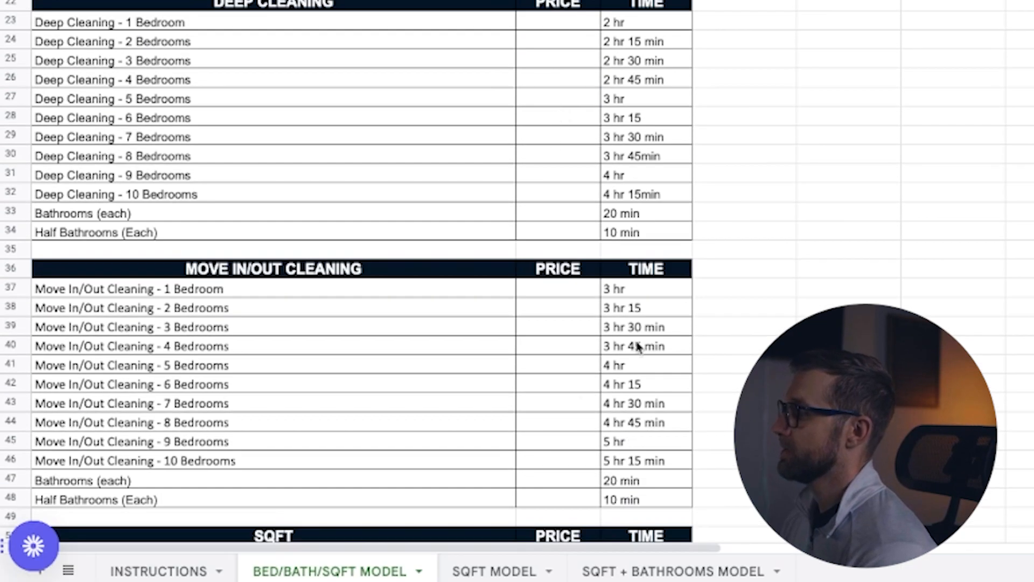
Step: Examine the BED/BATH/SQFT MODEL sheet down to its Extras table, glancing at the SQFT MODEL sheet for comparison
{"action": "scroll", "coordinate": [460, 215], "scroll_direction": "down", "scroll_amount": 1}
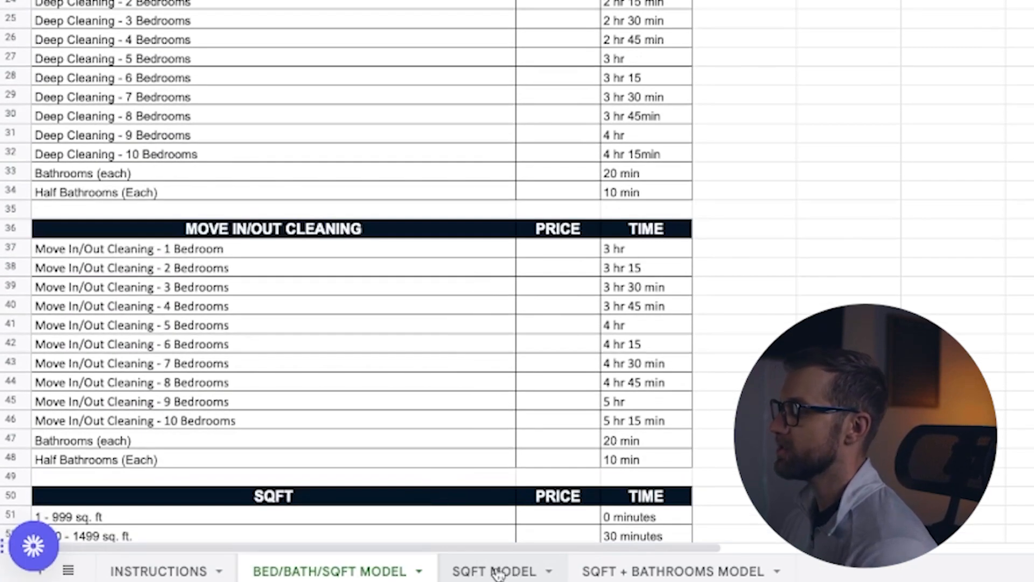
{"action": "left_click", "coordinate": [501, 573]}
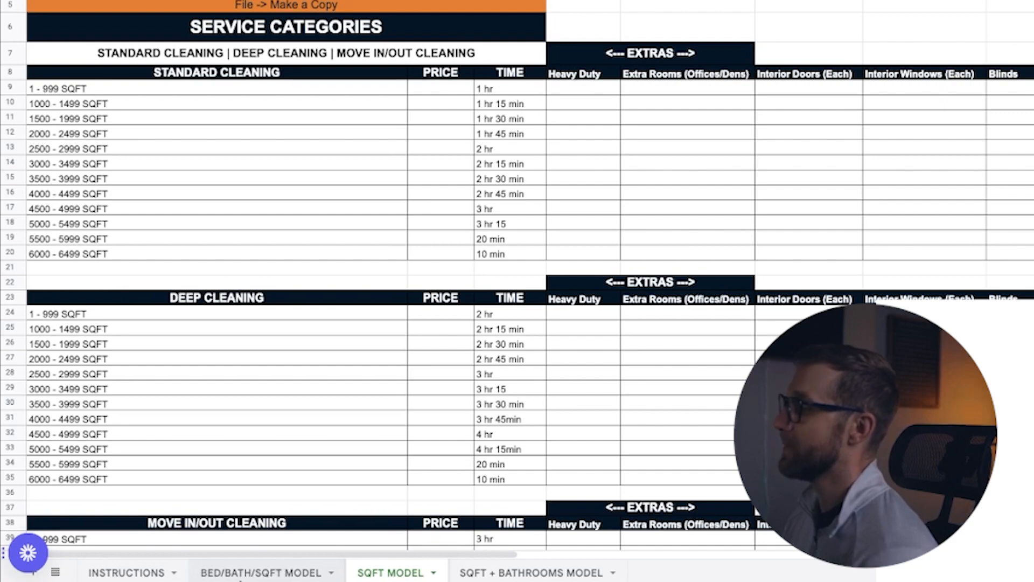
{"action": "left_click", "coordinate": [241, 575]}
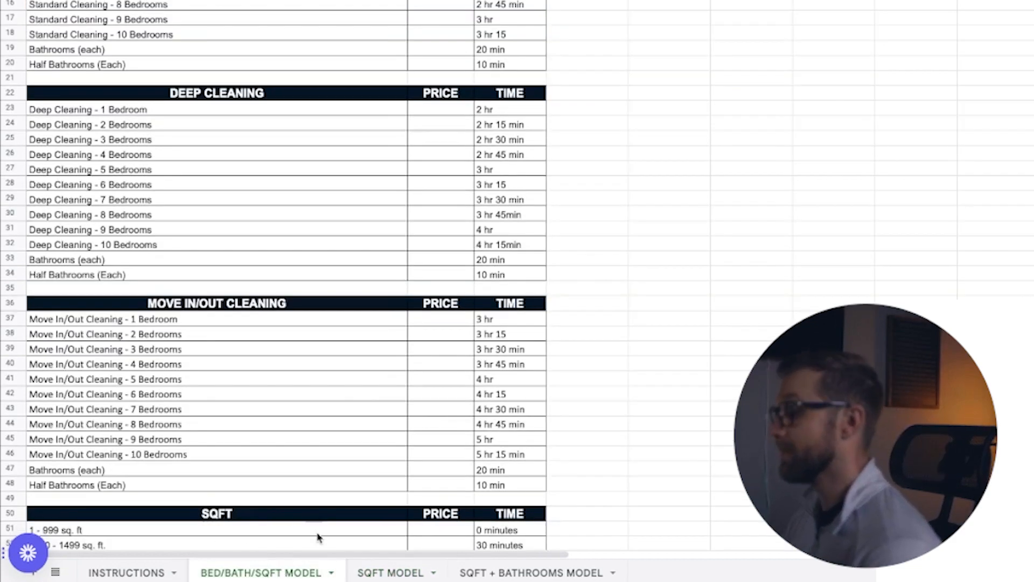
{"action": "scroll", "coordinate": [280, 429], "scroll_direction": "down", "scroll_amount": 6}
{"action": "scroll", "coordinate": [280, 429], "scroll_direction": "down", "scroll_amount": 5}
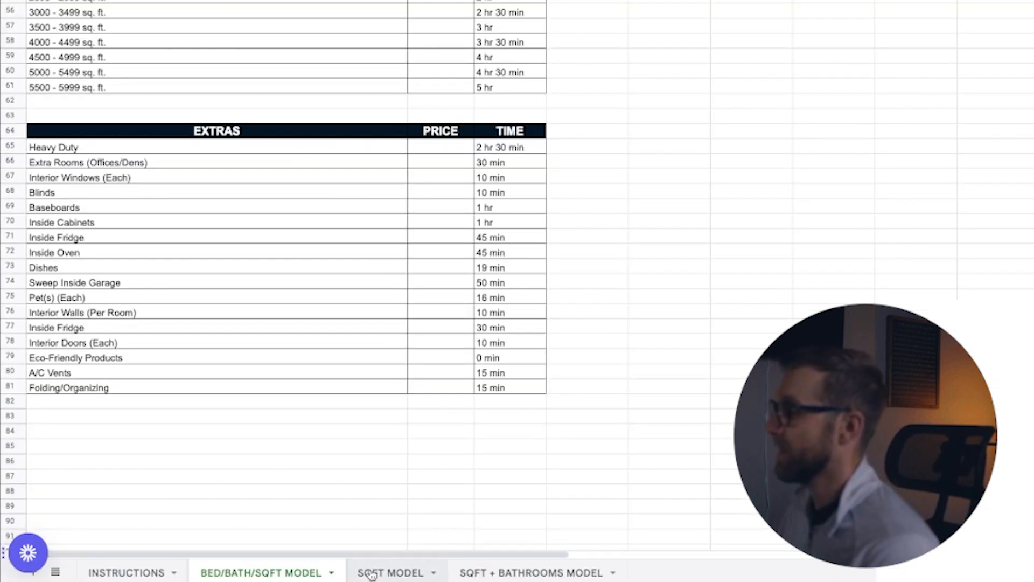
Step: Switch to the SQFT MODEL sheet and examine the Extras columns beside the Standard Cleaning table
{"action": "left_click", "coordinate": [371, 574]}
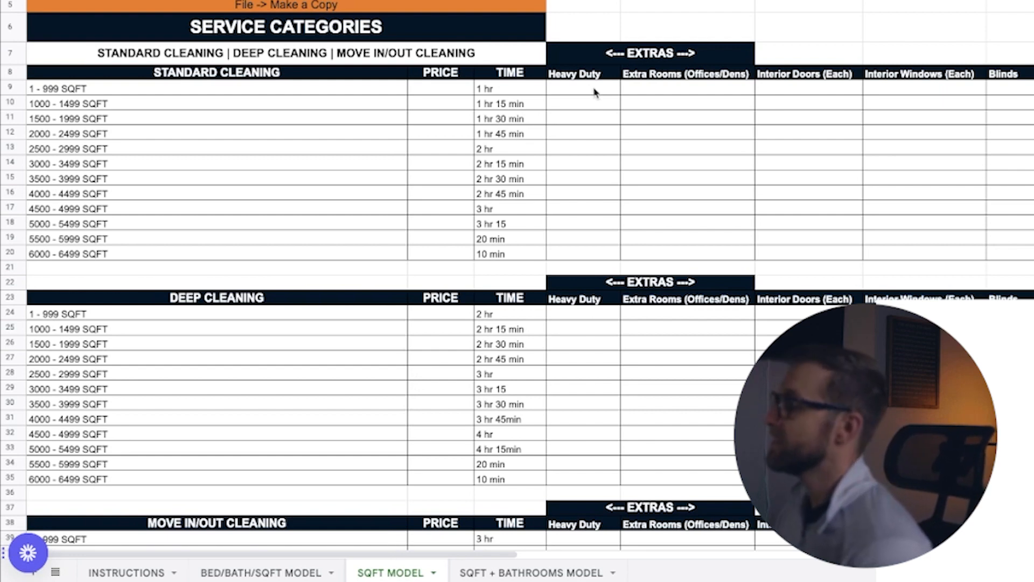
{"action": "left_click", "coordinate": [580, 75]}
{"action": "left_click", "coordinate": [689, 78]}
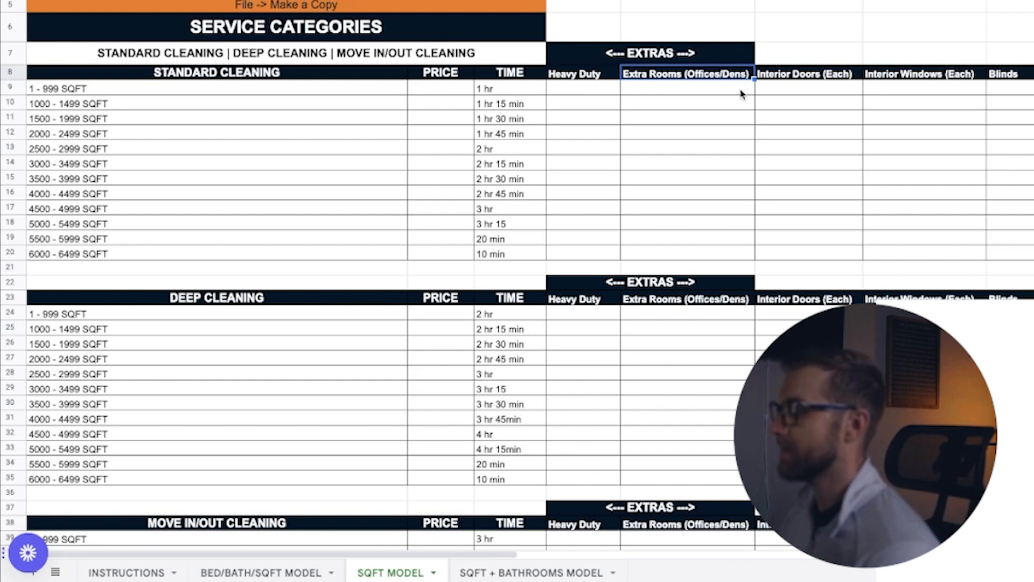
{"action": "left_click", "coordinate": [197, 76]}
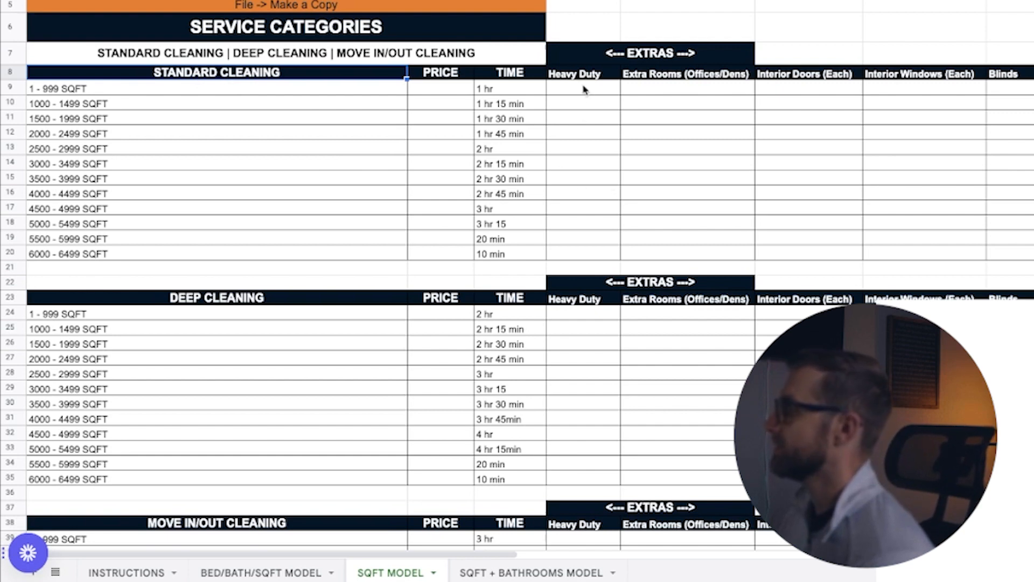
{"action": "left_click", "coordinate": [795, 89]}
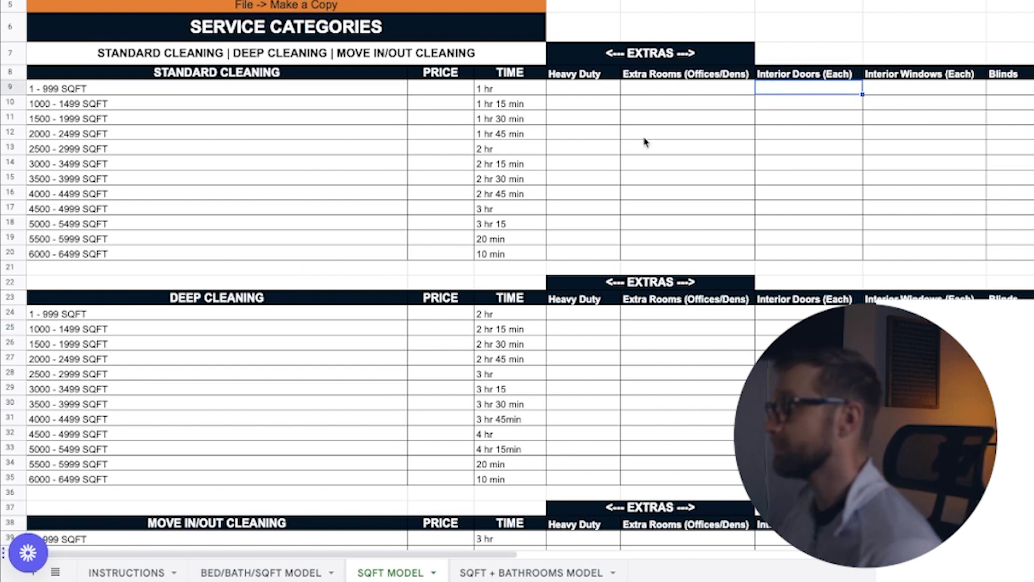
{"action": "left_click", "coordinate": [826, 75]}
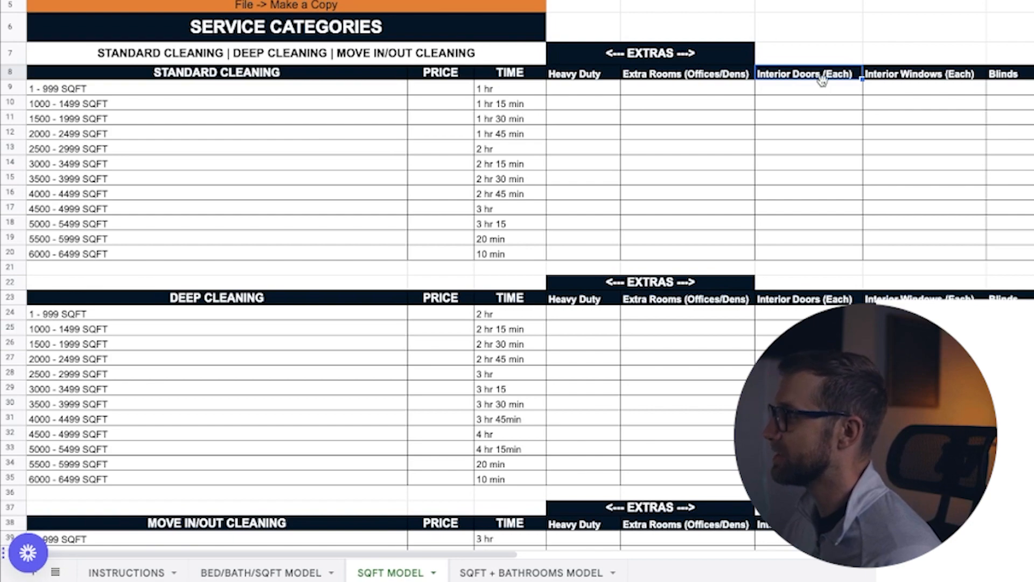
Step: Set the Interior Doors (Each) extra for Standard Cleaning 1 - 999 SQFT to 10
{"action": "left_click", "coordinate": [806, 91]}
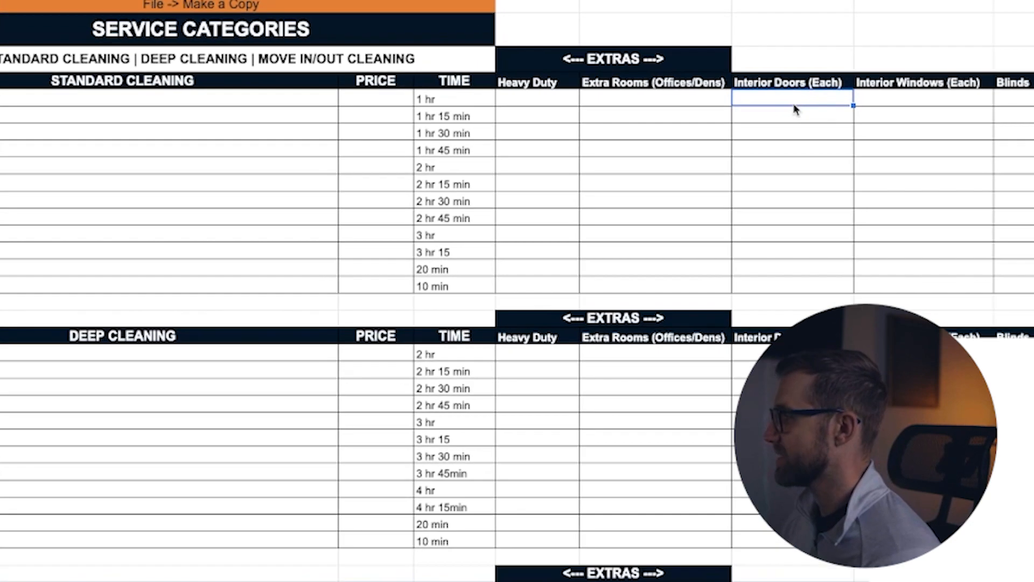
{"action": "type", "text": "10"}
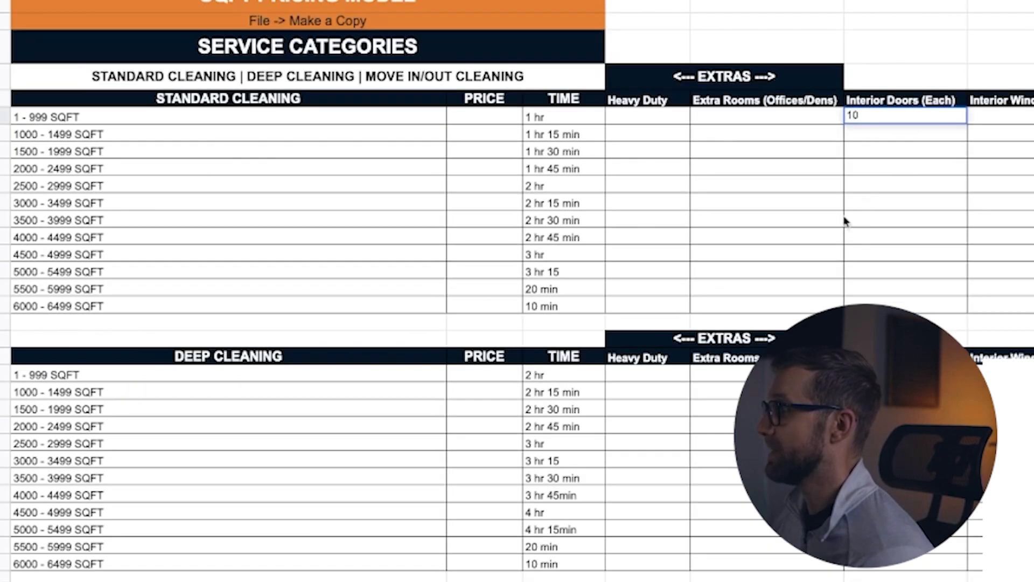
{"action": "left_click", "coordinate": [809, 274]}
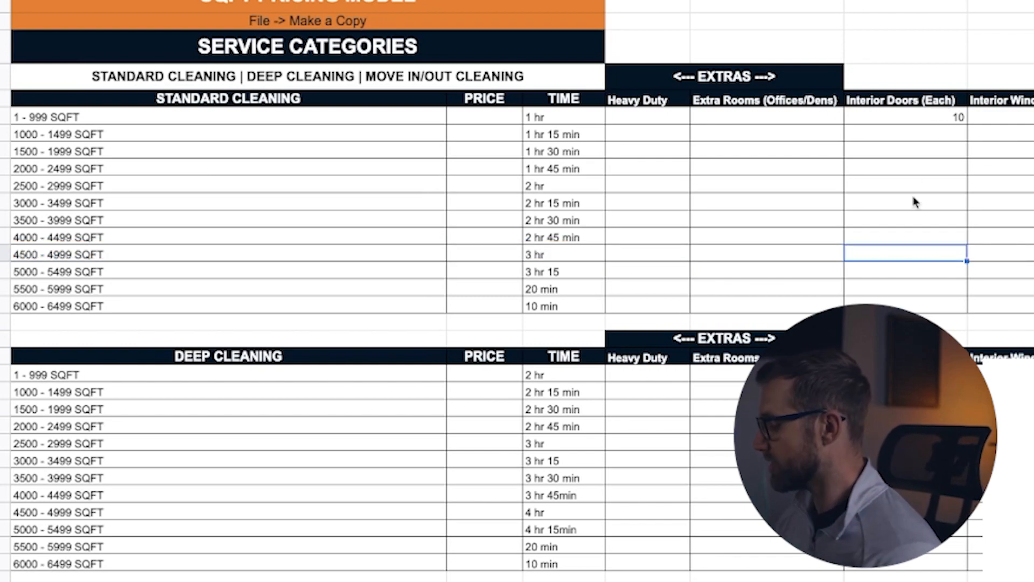
{"action": "type", "text": "55"}
{"action": "key", "text": "BackSpace"}
{"action": "key", "text": "BackSpace"}
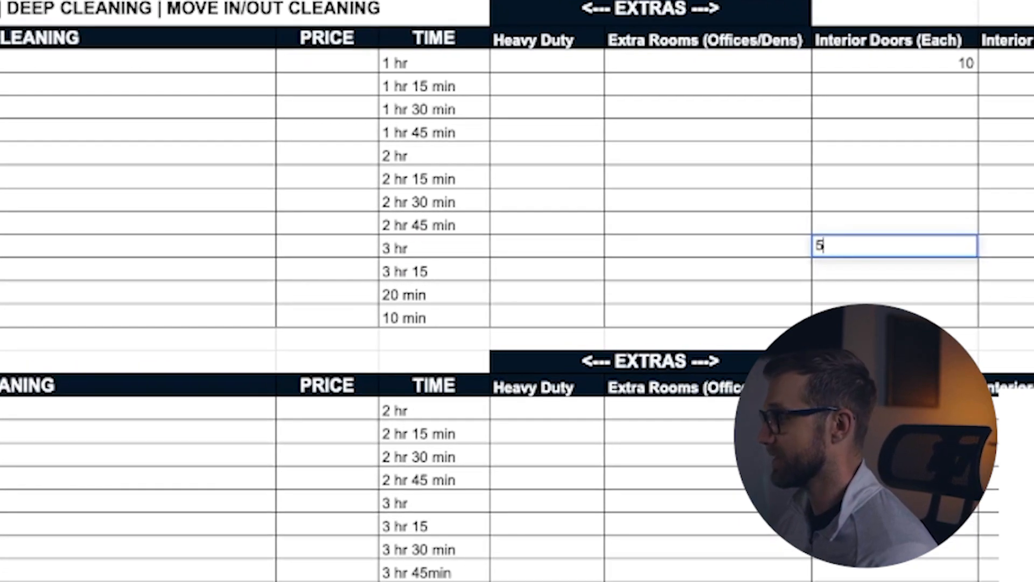
{"action": "type", "text": "75"}
{"action": "key", "text": "BackSpace"}
{"action": "key", "text": "BackSpace"}
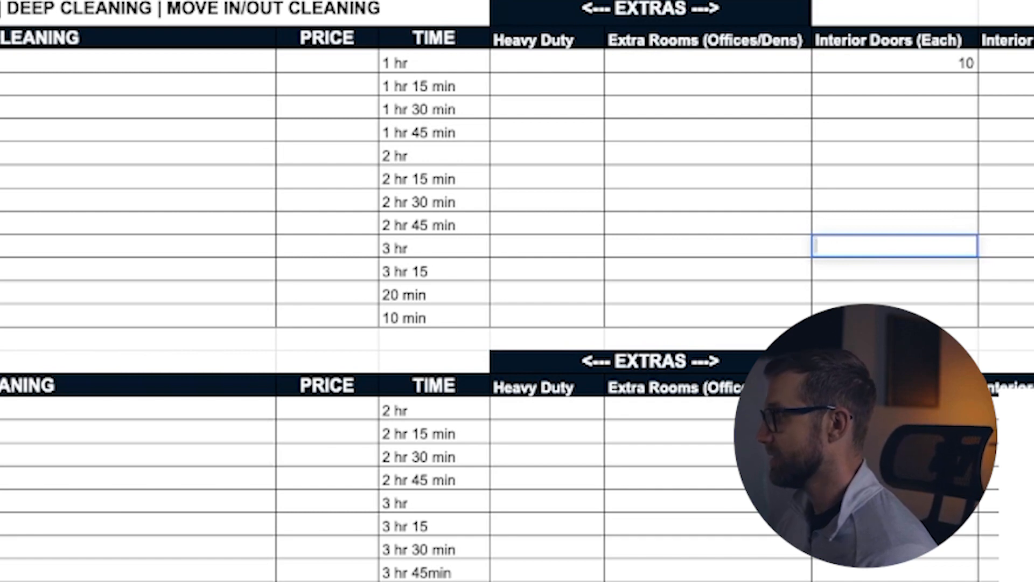
Step: Set the Interior Doors (Each) extra for Standard Cleaning 4500 - 4999 SQFT to 35
{"action": "type", "text": "35"}
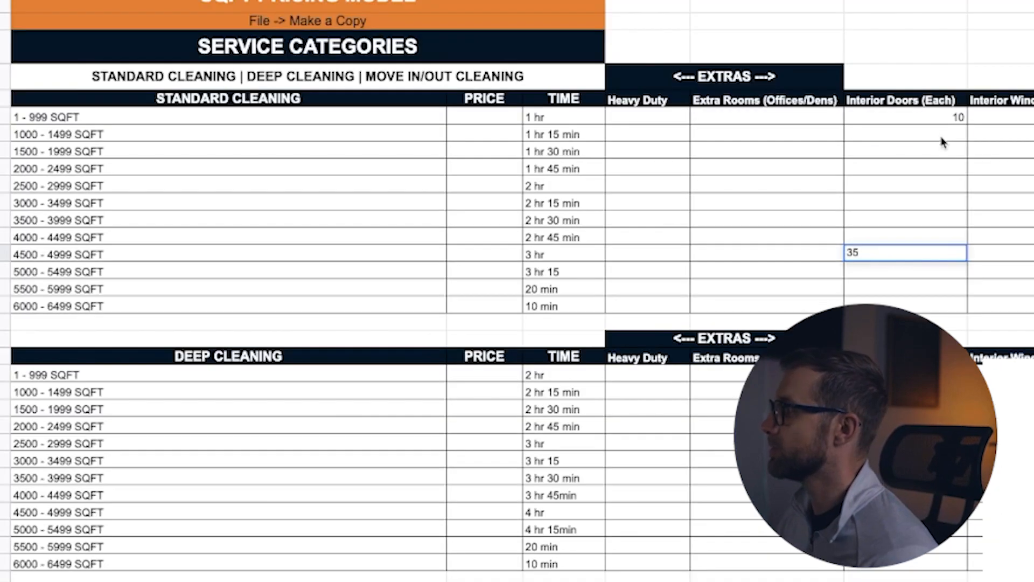
{"action": "left_click", "coordinate": [941, 138]}
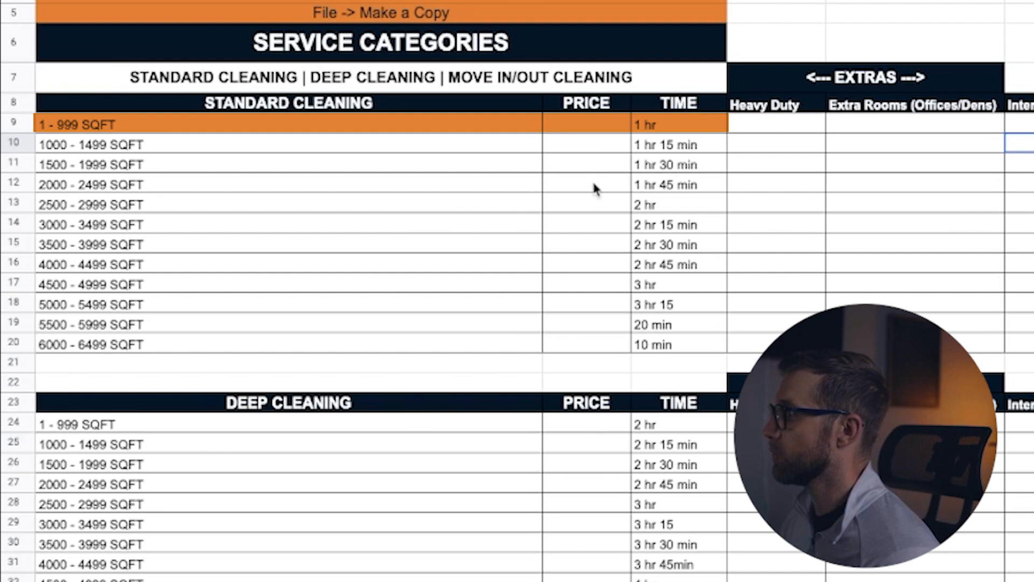
Step: Enter Standard Cleaning prices of 150, 200, 250 and 300 for the rows 1 - 999 through 2000 - 2499 SQFT
{"action": "left_click", "coordinate": [587, 124]}
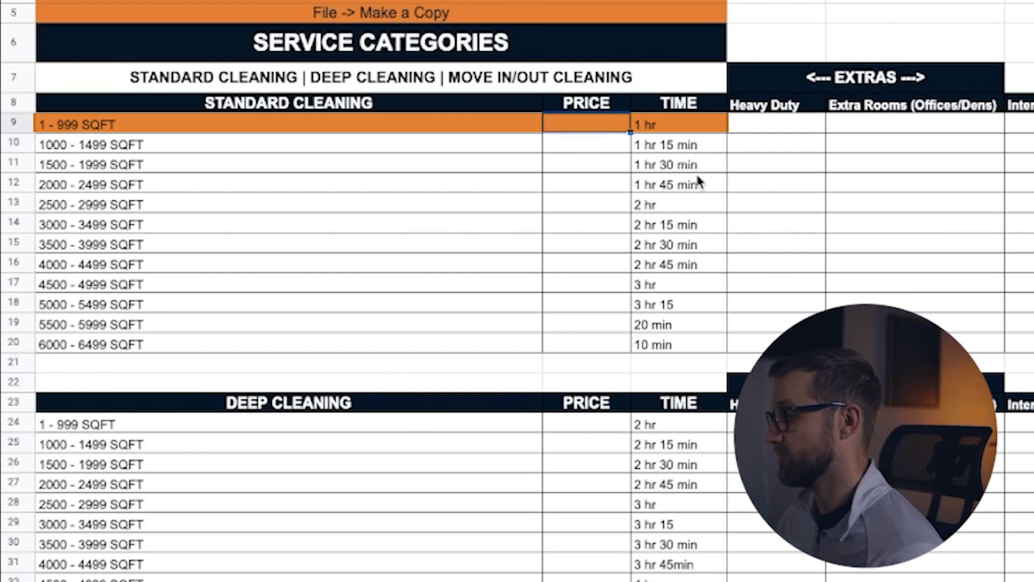
{"action": "type", "text": "150"}
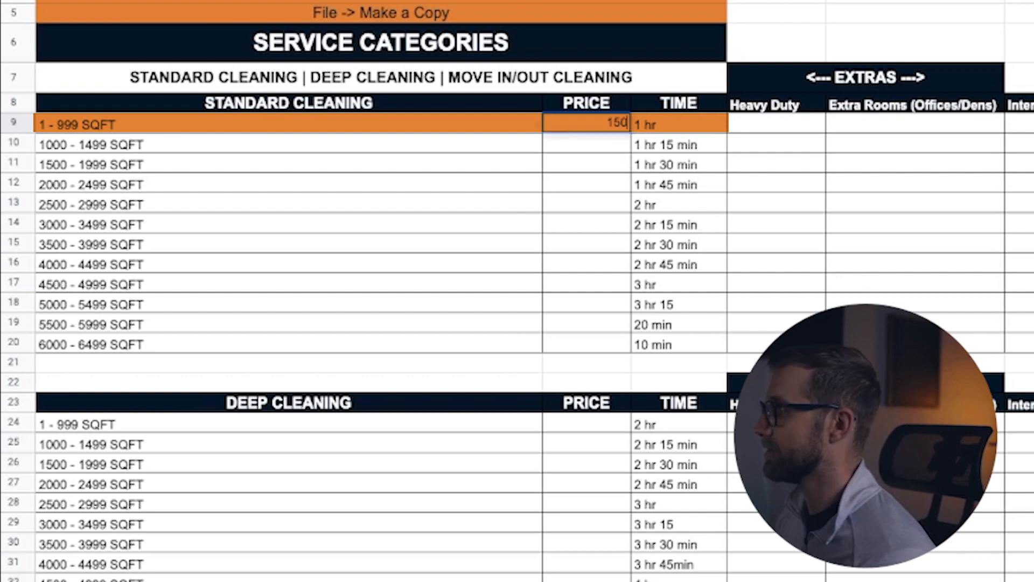
{"action": "key", "text": "Return"}
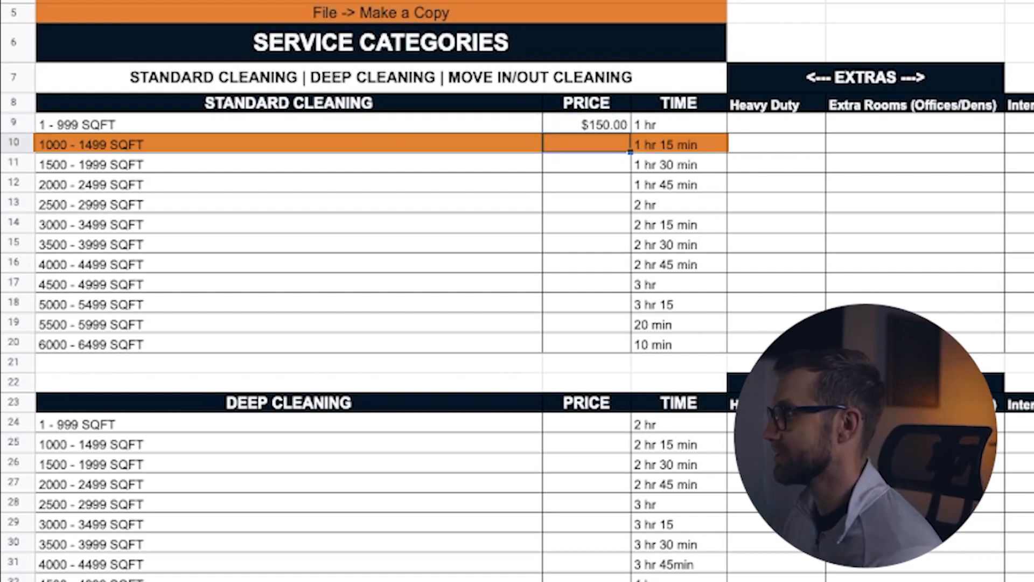
{"action": "type", "text": "200"}
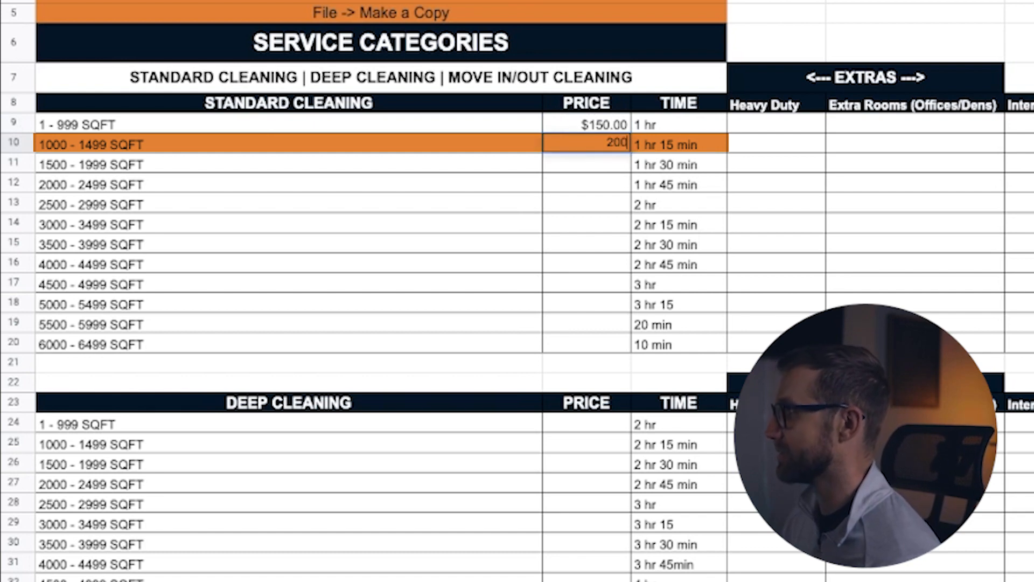
{"action": "key", "text": "Return"}
{"action": "type", "text": "250"}
{"action": "key", "text": "Return"}
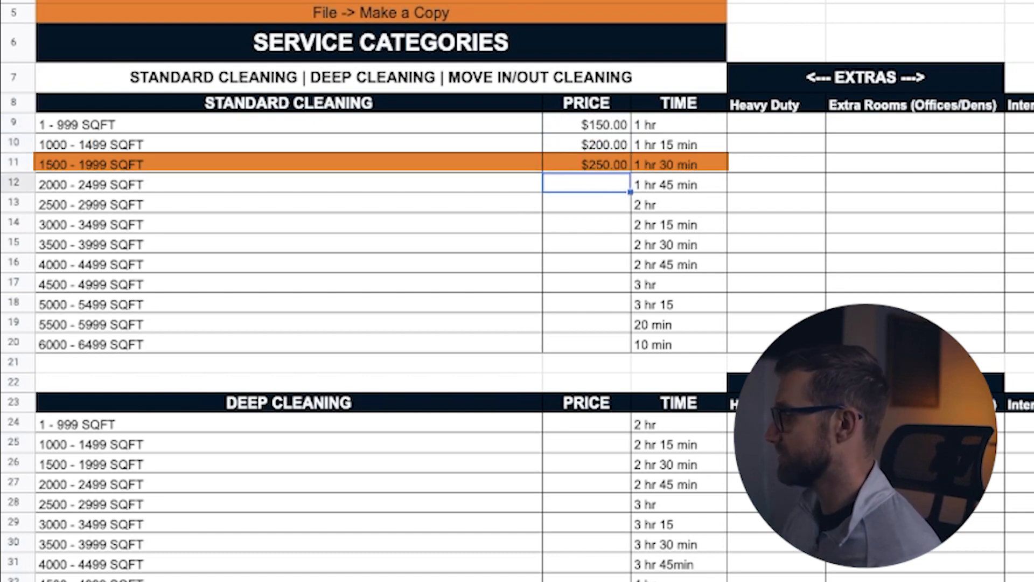
{"action": "type", "text": "300"}
{"action": "key", "text": "Return"}
Step: Enter Standard Cleaning prices of 350, 400, 450 and 500 for the rows 2500 - 2999 through 4000 - 4499 SQFT
{"action": "type", "text": "350"}
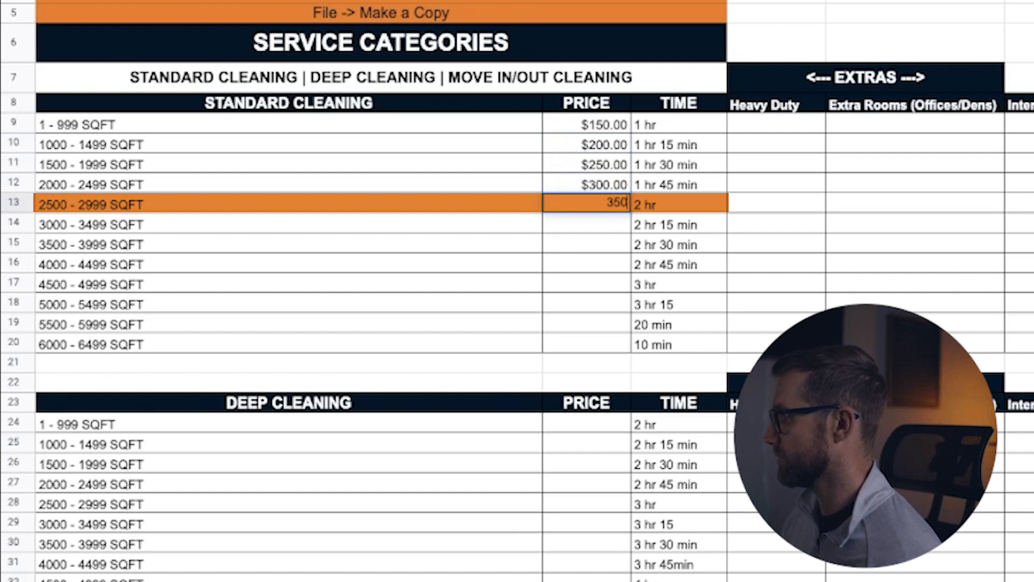
{"action": "key", "text": "Return"}
{"action": "type", "text": "400"}
{"action": "key", "text": "Return"}
{"action": "type", "text": "450"}
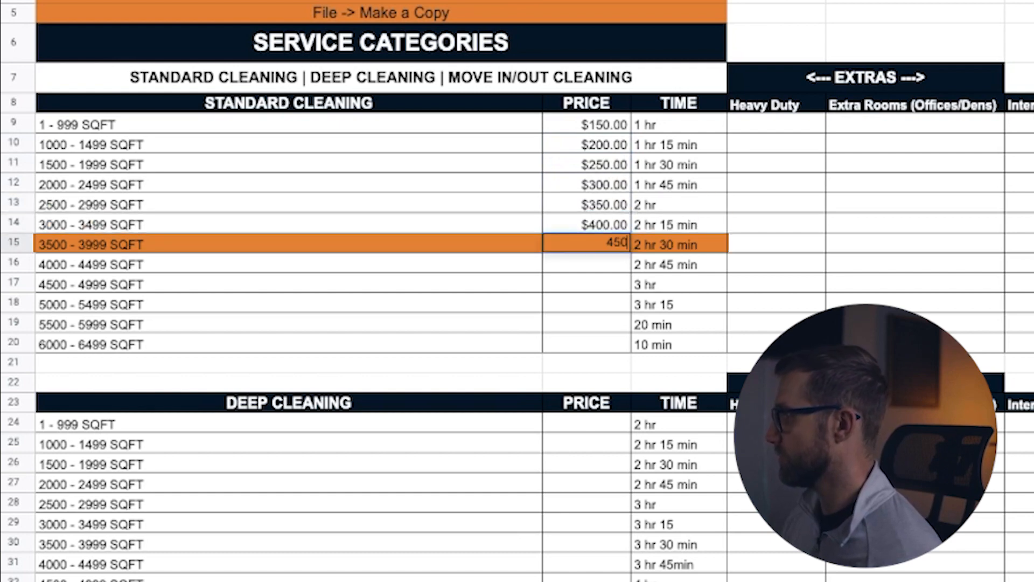
{"action": "key", "text": "Return"}
{"action": "type", "text": "500"}
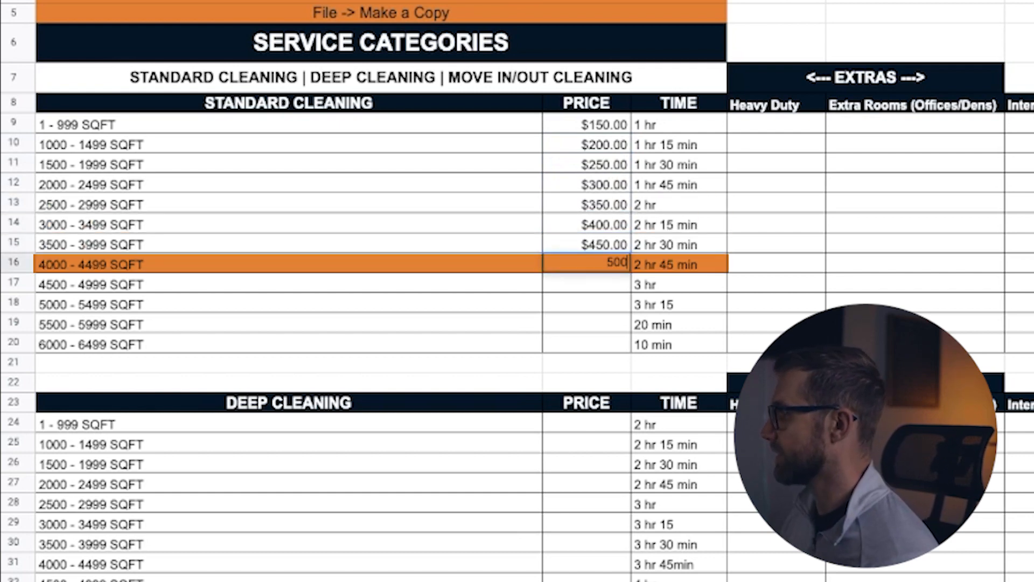
{"action": "key", "text": "Return"}
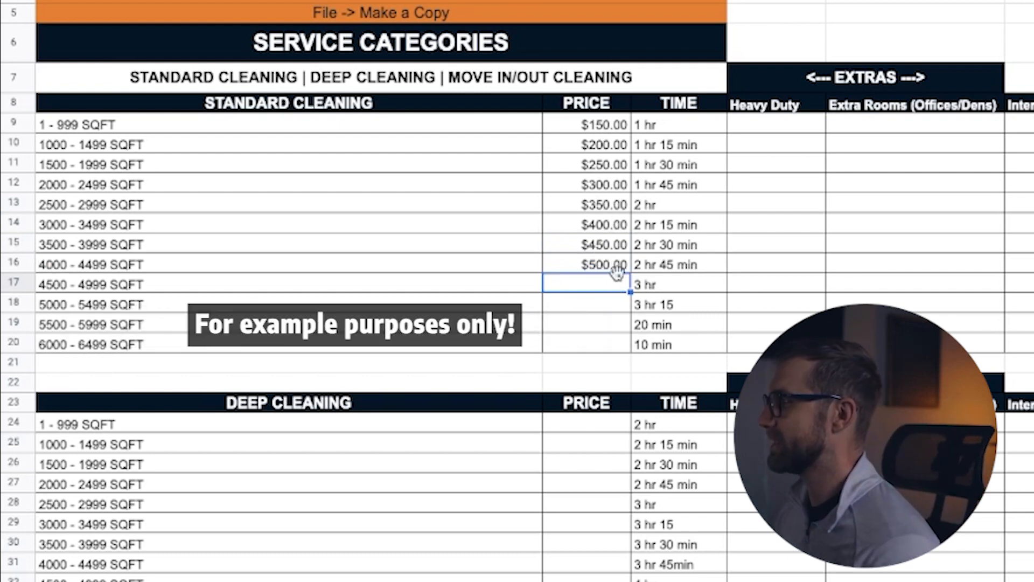
Step: Enter Deep Cleaning prices of 200, 250, 300 and 350 for the rows 1 - 999 through 2000 - 2499 SQFT
{"action": "scroll", "coordinate": [612, 356], "scroll_direction": "down", "scroll_amount": 3}
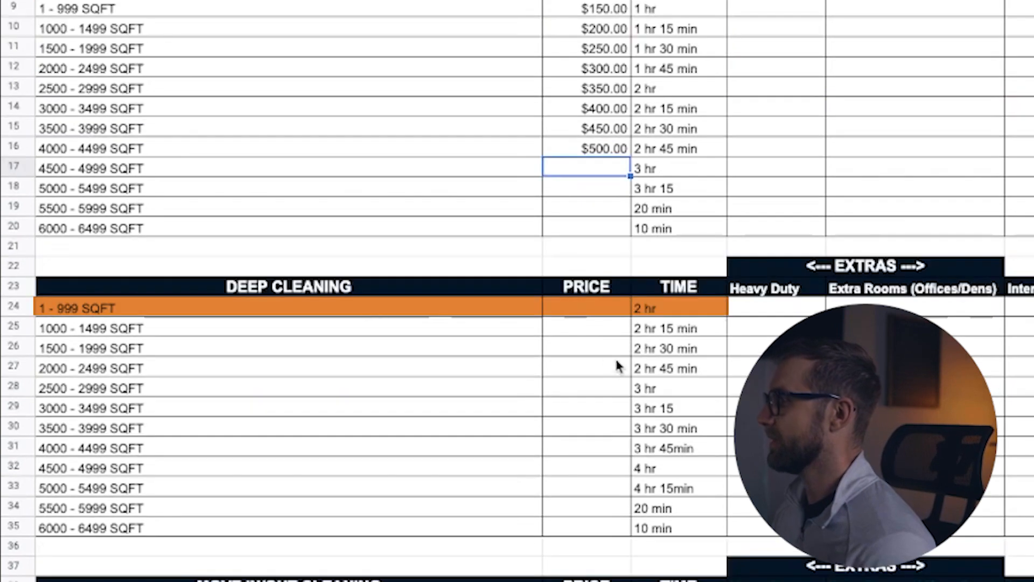
{"action": "left_click", "coordinate": [589, 312]}
{"action": "type", "text": "200"}
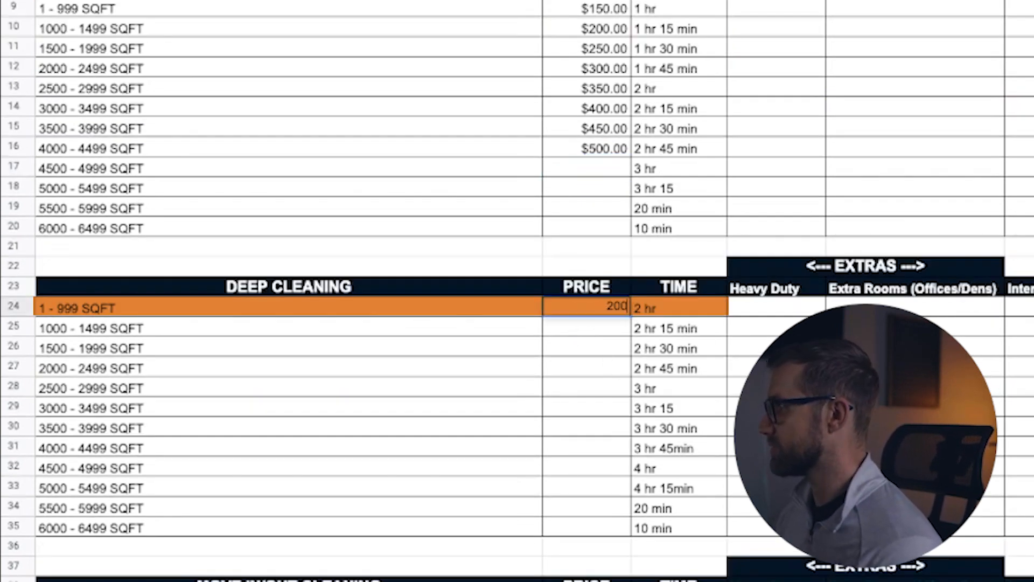
{"action": "key", "text": "Return"}
{"action": "type", "text": "250"}
{"action": "key", "text": "Return"}
{"action": "type", "text": "300"}
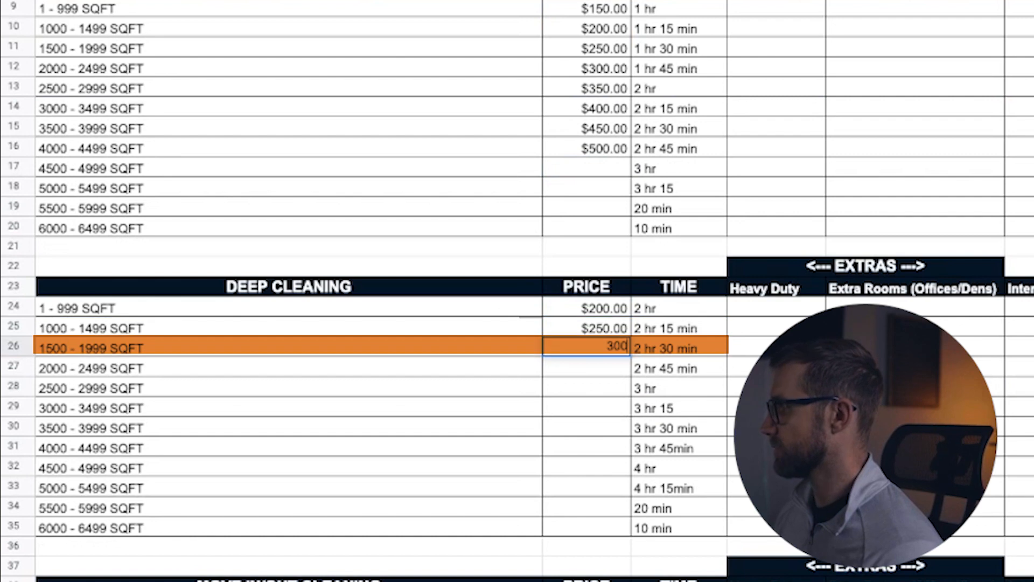
{"action": "key", "text": "Return"}
{"action": "type", "text": "350"}
{"action": "key", "text": "Return"}
Step: Enter Deep Cleaning prices of 400, 450, 500 and 550 for the rows 2500 - 2999 through 4000 - 4499 SQFT
{"action": "type", "text": "400"}
{"action": "key", "text": "Return"}
{"action": "type", "text": "450"}
{"action": "key", "text": "Return"}
{"action": "type", "text": "50.0"}
{"action": "key", "text": "Return"}
{"action": "type", "text": "550"}
{"action": "key", "text": "Return"}
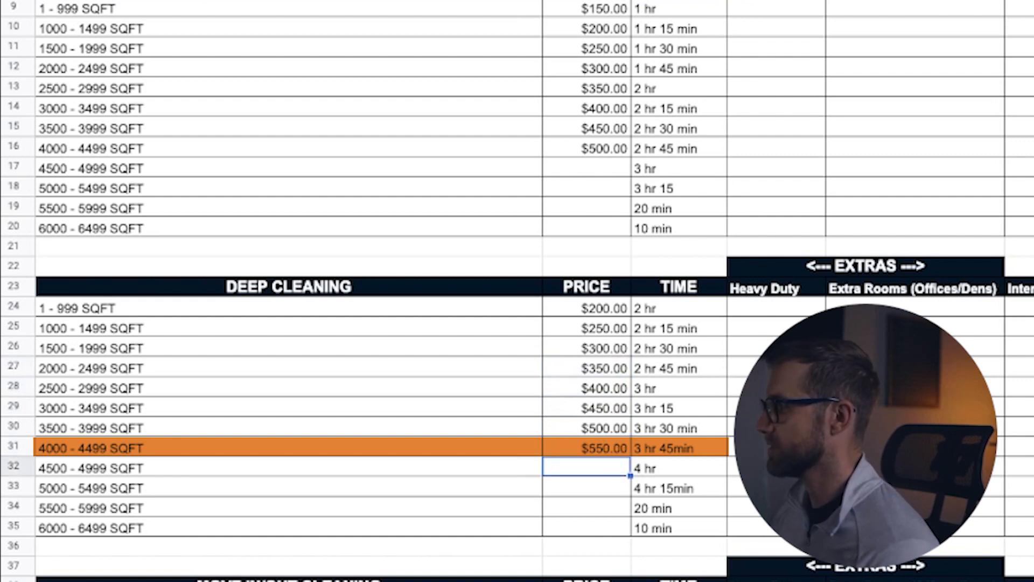
{"action": "left_click", "coordinate": [617, 450]}
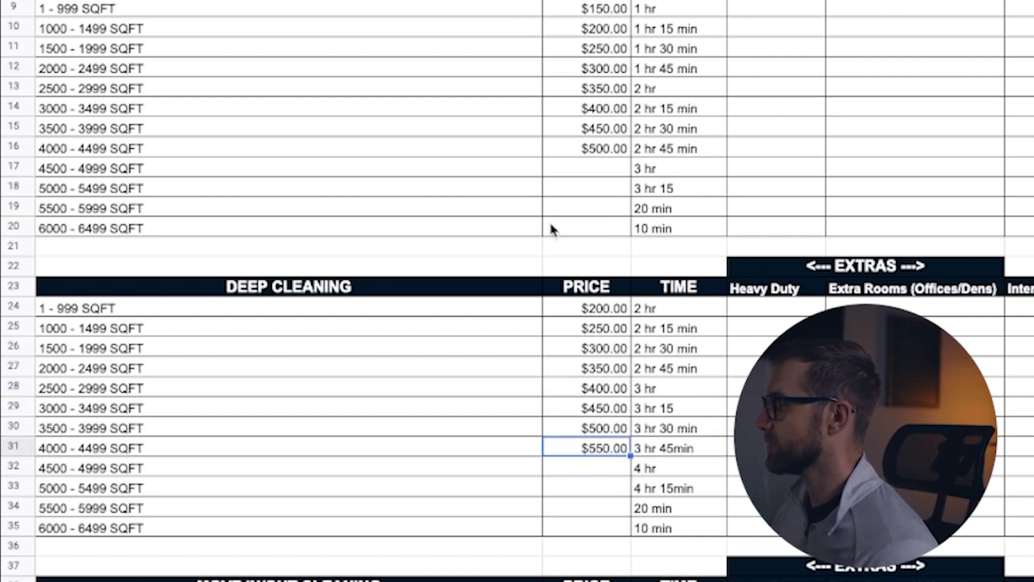
{"action": "left_click", "coordinate": [599, 146]}
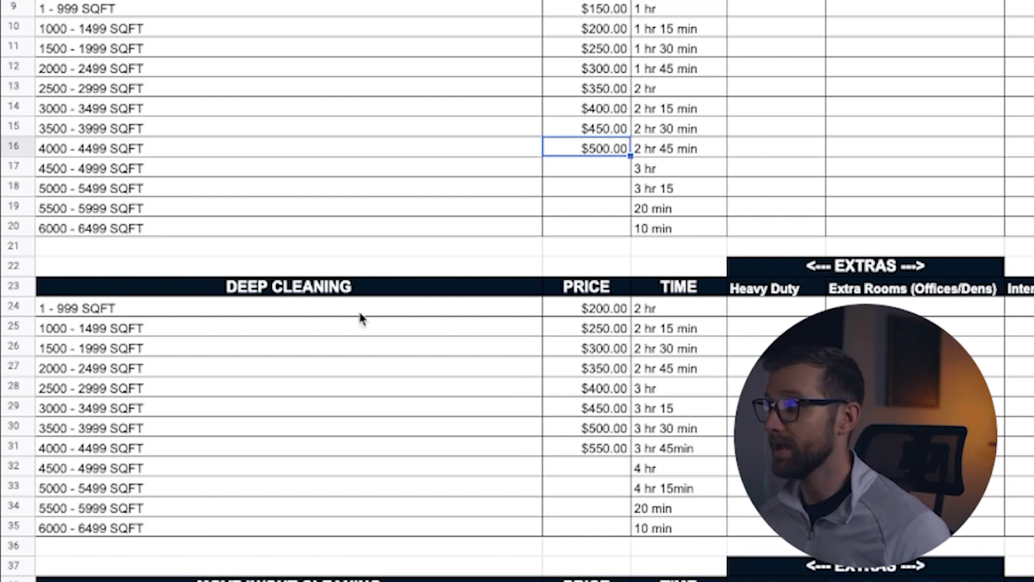
{"action": "left_click_drag", "start_coordinate": [587, 170], "coordinate": [590, 194]}
{"action": "left_click", "coordinate": [590, 209]}
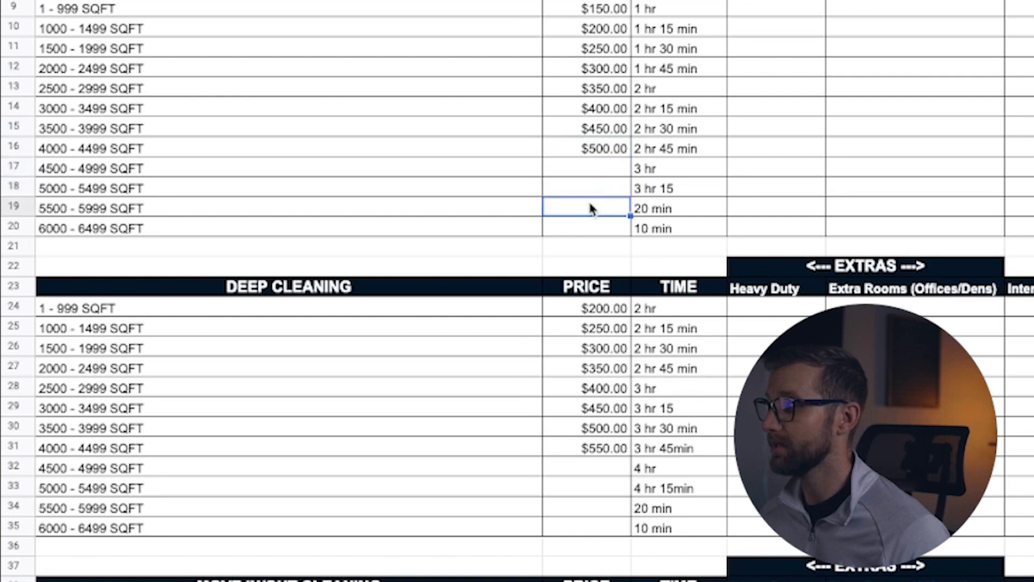
{"action": "left_click", "coordinate": [19, 246]}
{"action": "right_click", "coordinate": [19, 246]}
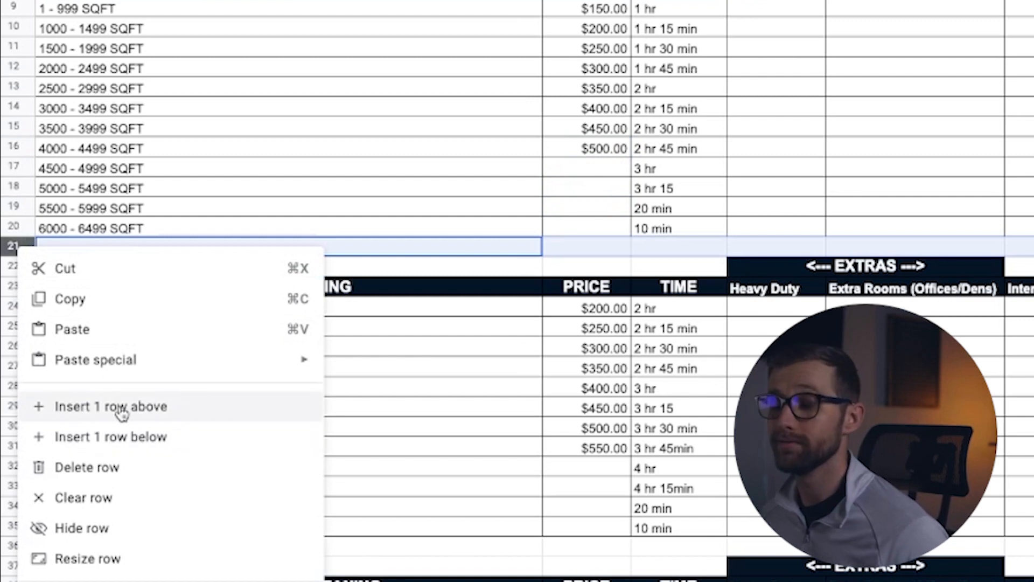
{"action": "left_click", "coordinate": [341, 215]}
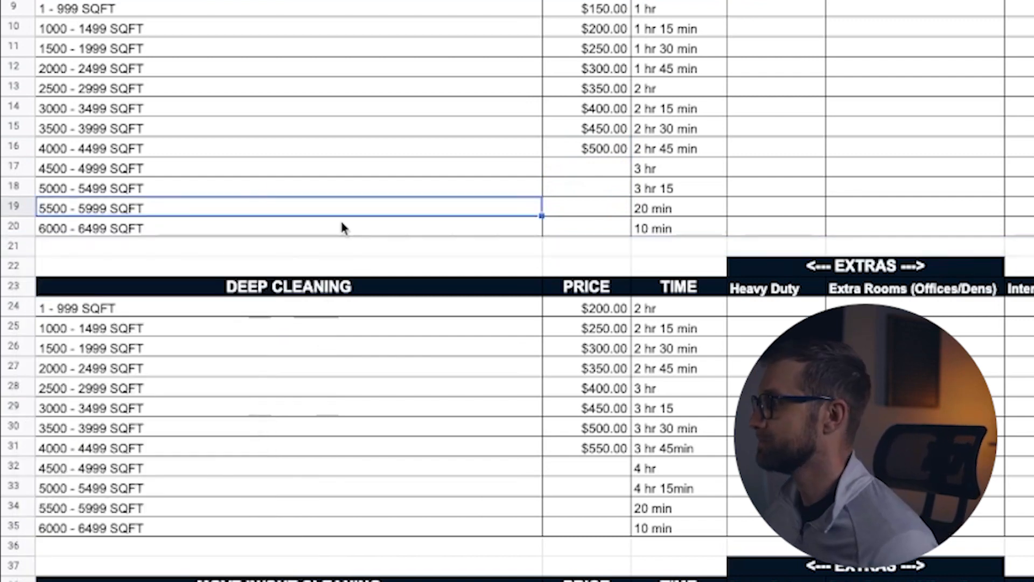
Step: Enter Move In/Out Cleaning prices of 300, 350, 400 and 450 for the rows 1 - 999 through 2000 - 2499 SQFT
{"action": "scroll", "coordinate": [614, 192], "scroll_direction": "down", "scroll_amount": 5}
{"action": "scroll", "coordinate": [612, 188], "scroll_direction": "down", "scroll_amount": 1}
{"action": "left_click", "coordinate": [586, 254]}
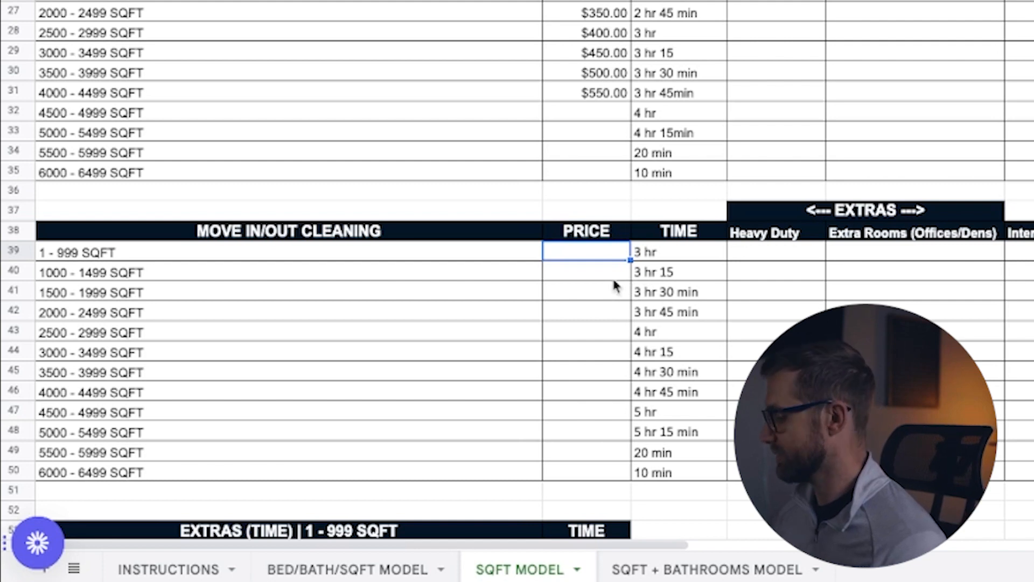
{"action": "type", "text": "3"}
{"action": "key", "text": "Return"}
{"action": "type", "text": "00"}
{"action": "key", "text": "Return"}
{"action": "type", "text": "350"}
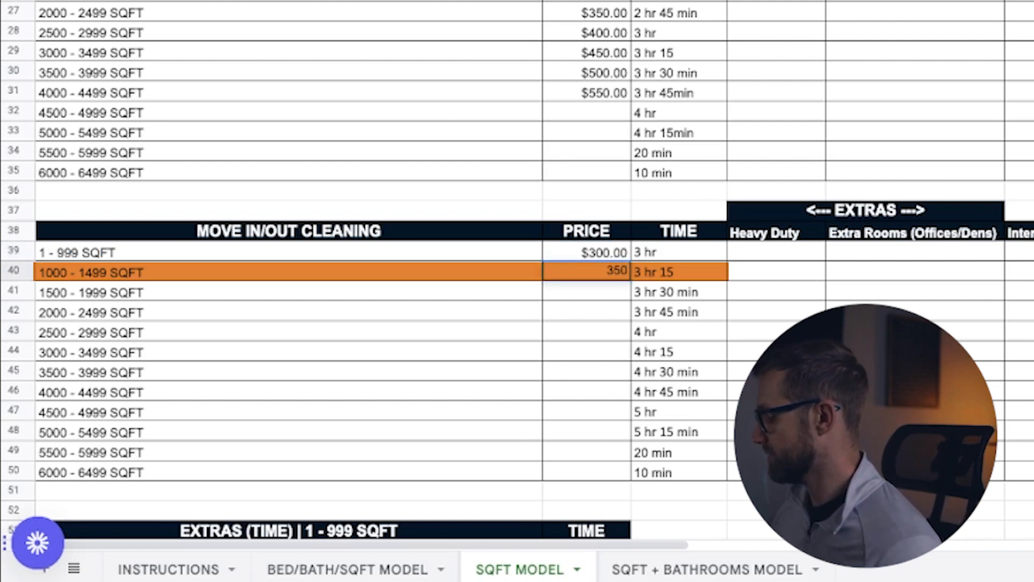
{"action": "key", "text": "Return"}
{"action": "type", "text": "400"}
{"action": "key", "text": "Return"}
{"action": "type", "text": "450"}
{"action": "key", "text": "Return"}
Step: Enter Move In/Out Cleaning prices of 500, 550, 600 and 650 for the rows 2500 - 2999 through 4000 - 4499 SQFT
{"action": "type", "text": "500"}
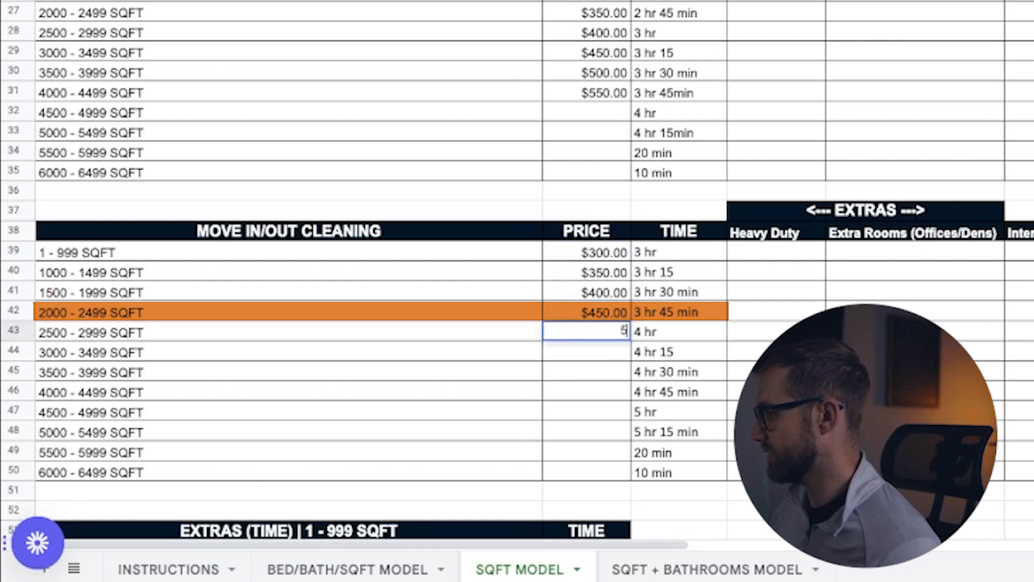
{"action": "key", "text": "Return"}
{"action": "type", "text": "550"}
{"action": "key", "text": "Return"}
{"action": "type", "text": "600"}
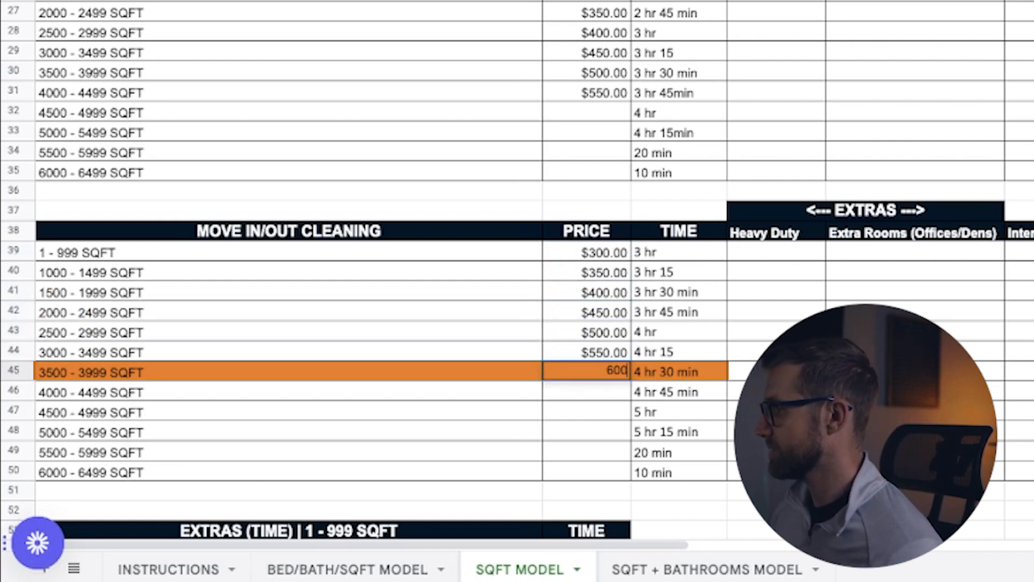
{"action": "key", "text": "Return"}
{"action": "type", "text": "650"}
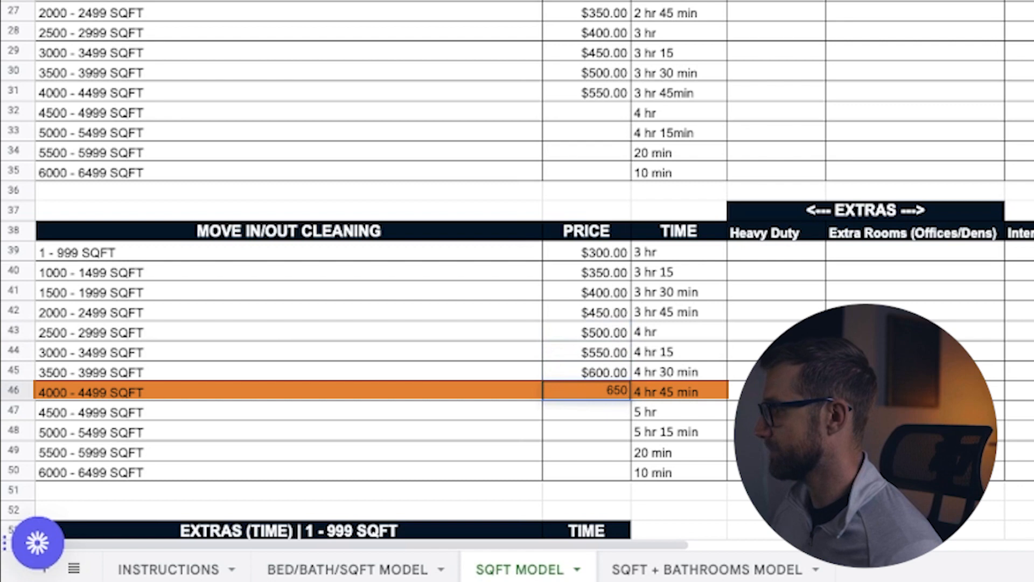
{"action": "key", "text": "Return"}
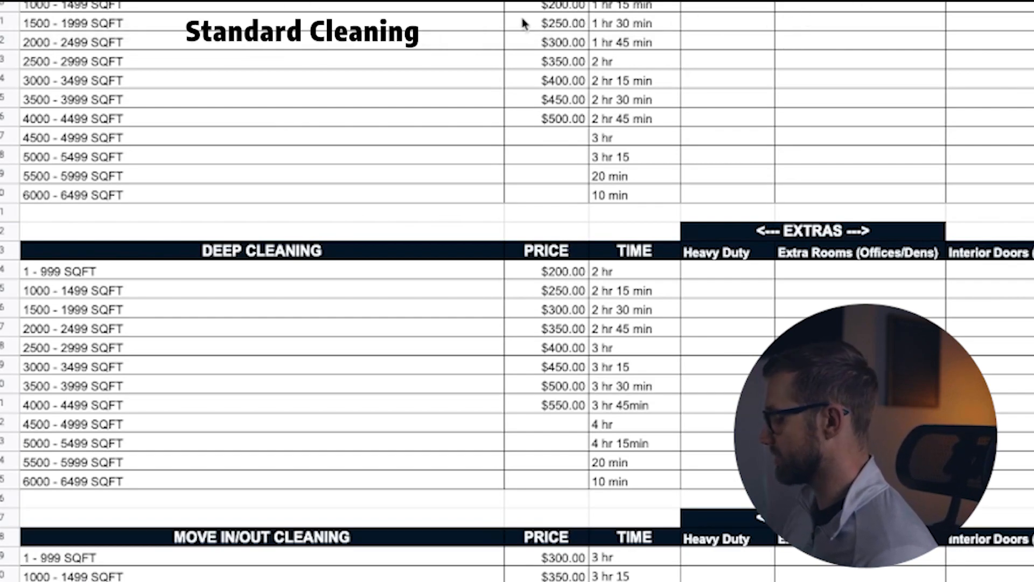
Step: Enter Standard Cleaning Heavy Duty prices of 30, 35, 40 and 45 for the rows 1000 - 1499 through 2500 - 2999 SQFT
{"action": "left_click", "coordinate": [727, 6]}
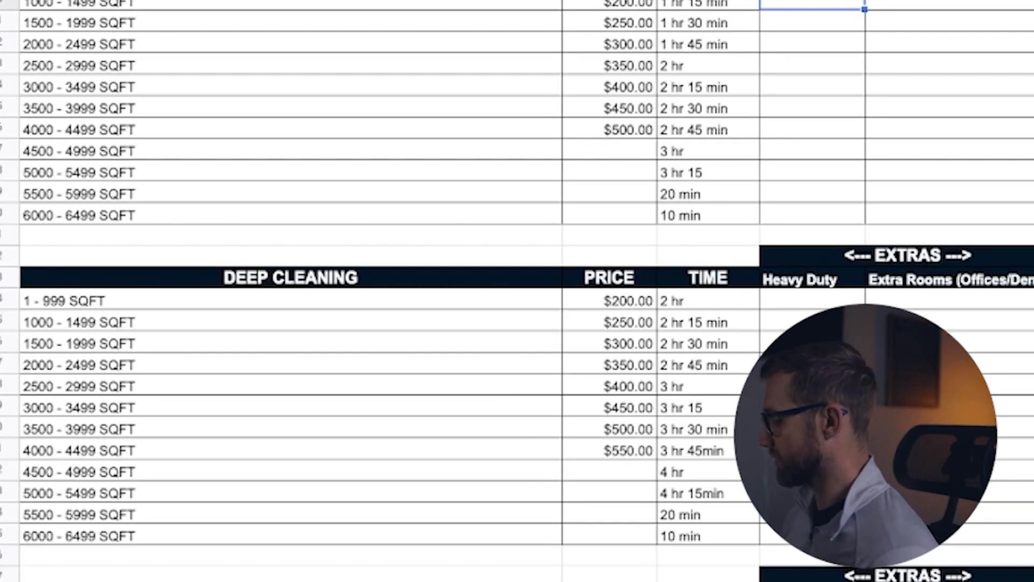
{"action": "type", "text": "30"}
{"action": "key", "text": "Return"}
{"action": "type", "text": "35"}
{"action": "key", "text": "Return"}
{"action": "type", "text": "40"}
{"action": "key", "text": "Return"}
{"action": "type", "text": "45"}
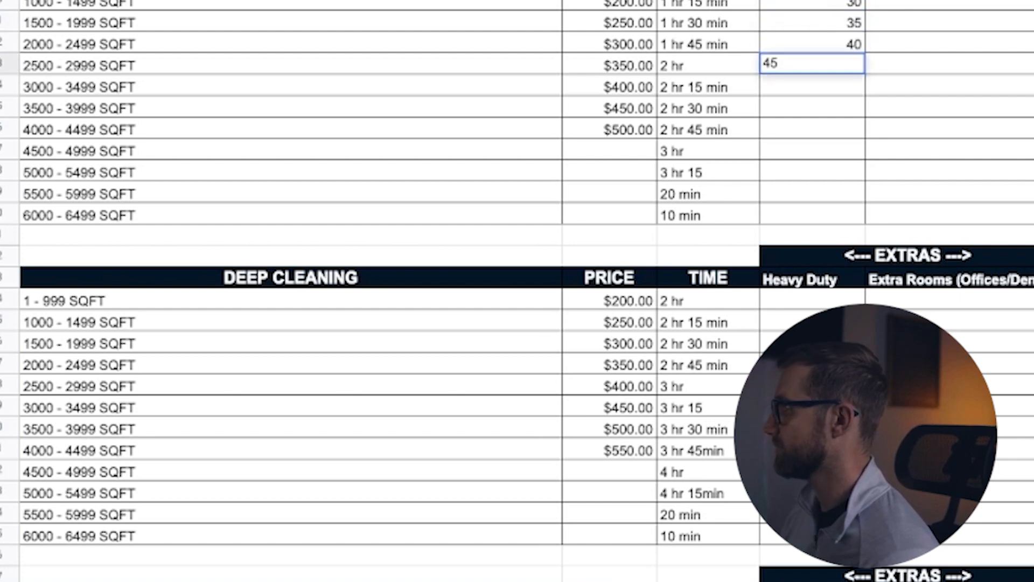
{"action": "key", "text": "Return"}
Step: Enter Standard Cleaning Heavy Duty prices of 50, 55 and 60 for the rows 3000 - 3499 through 4000 - 4499 SQFT
{"action": "type", "text": "50"}
{"action": "key", "text": "Return"}
{"action": "type", "text": "55"}
{"action": "key", "text": "Return"}
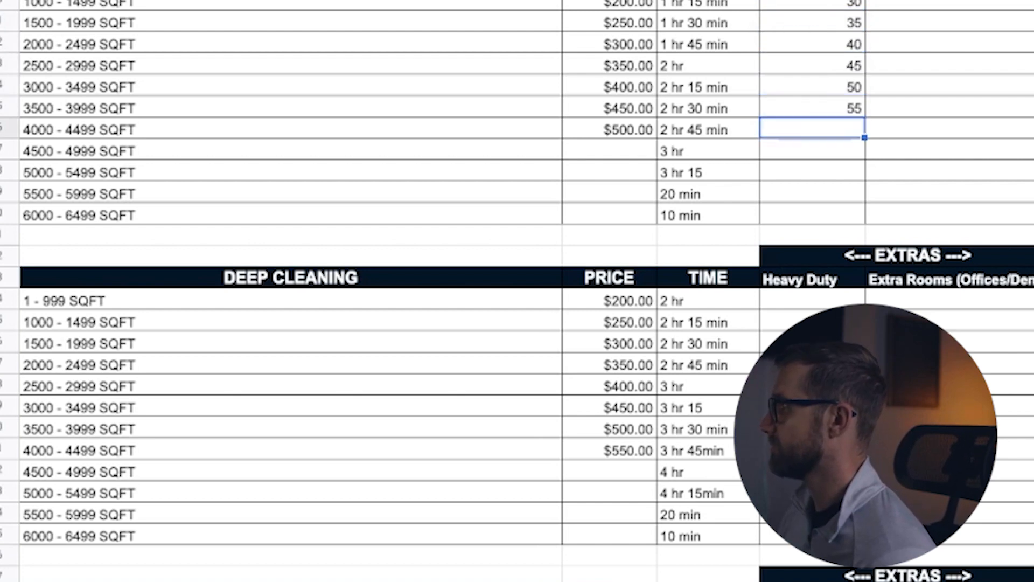
{"action": "type", "text": "60"}
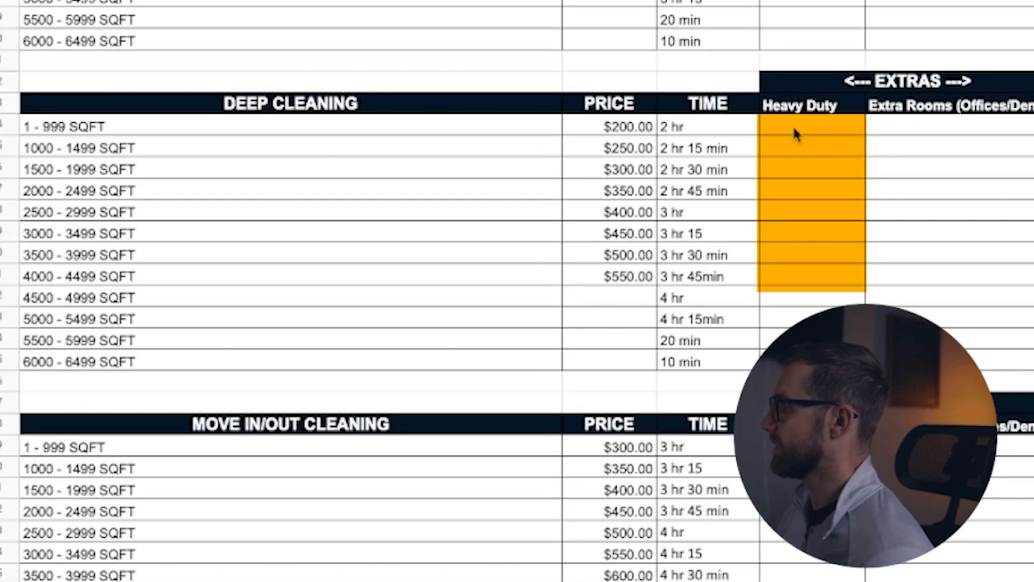
Step: Enter Deep Cleaning Heavy Duty prices of 30, 35, 40 and 45 for the rows 1 - 999 through 2000 - 2499 SQFT
{"action": "left_click", "coordinate": [796, 121]}
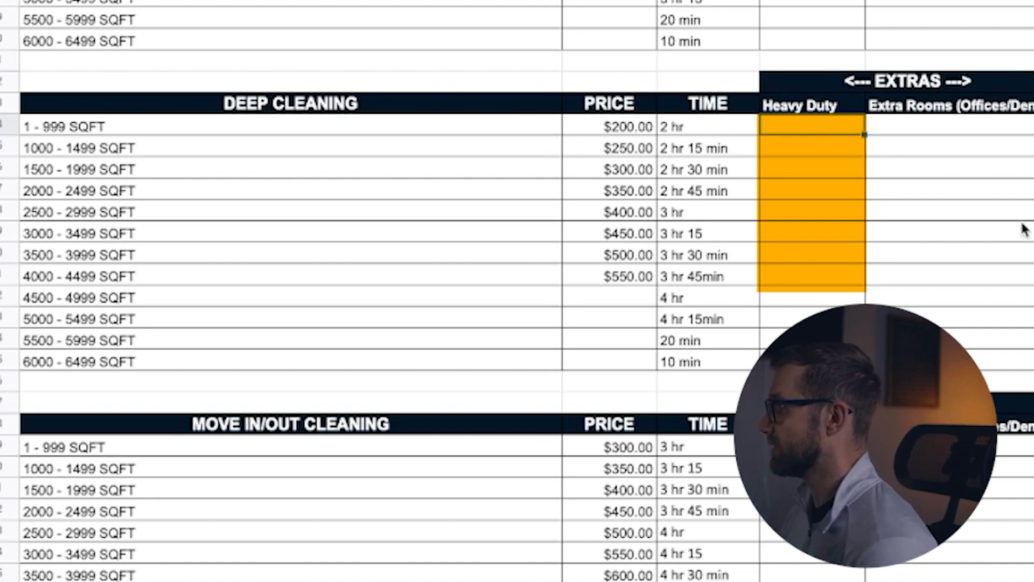
{"action": "type", "text": "30"}
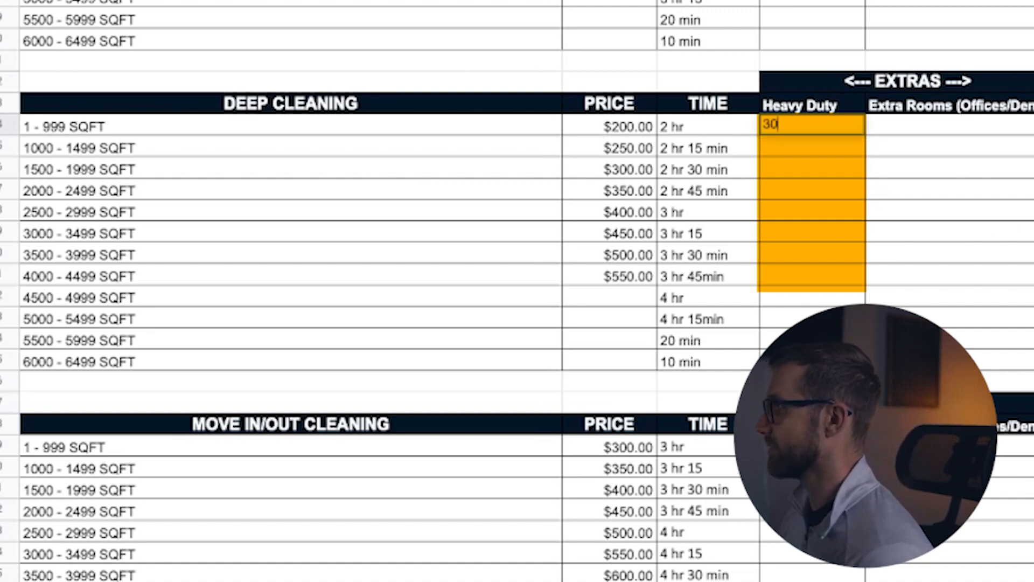
{"action": "key", "text": "Return"}
{"action": "type", "text": "35"}
{"action": "key", "text": "Return"}
{"action": "type", "text": "40"}
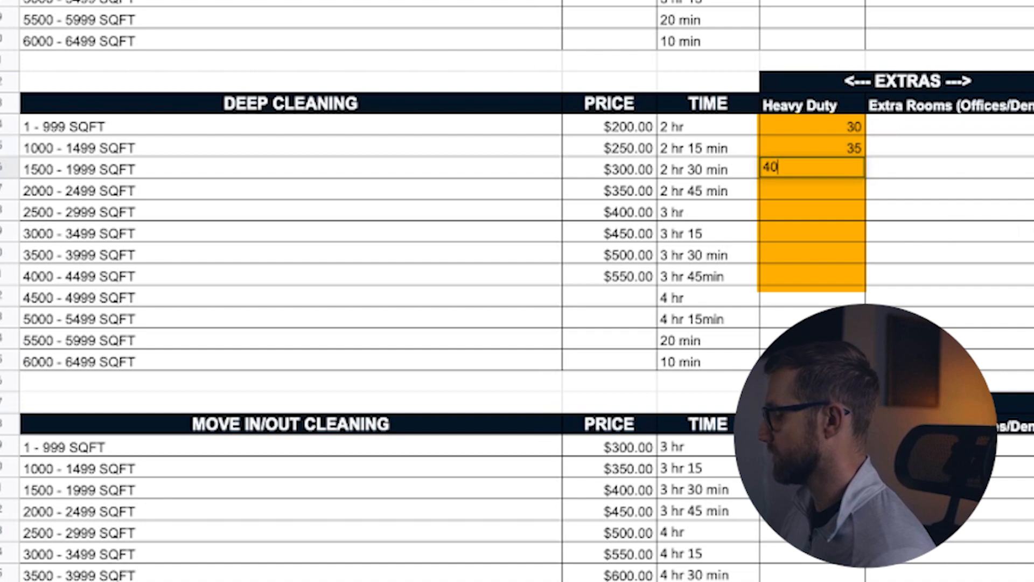
{"action": "key", "text": "Return"}
{"action": "type", "text": "45"}
{"action": "key", "text": "Return"}
Step: Enter Deep Cleaning Heavy Duty prices of 50, 55, 60 and 65 for the rows 2500 - 2999 through 4000 - 4499 SQFT
{"action": "type", "text": "50"}
{"action": "key", "text": "Return"}
{"action": "type", "text": "55"}
{"action": "key", "text": "Return"}
{"action": "type", "text": "60"}
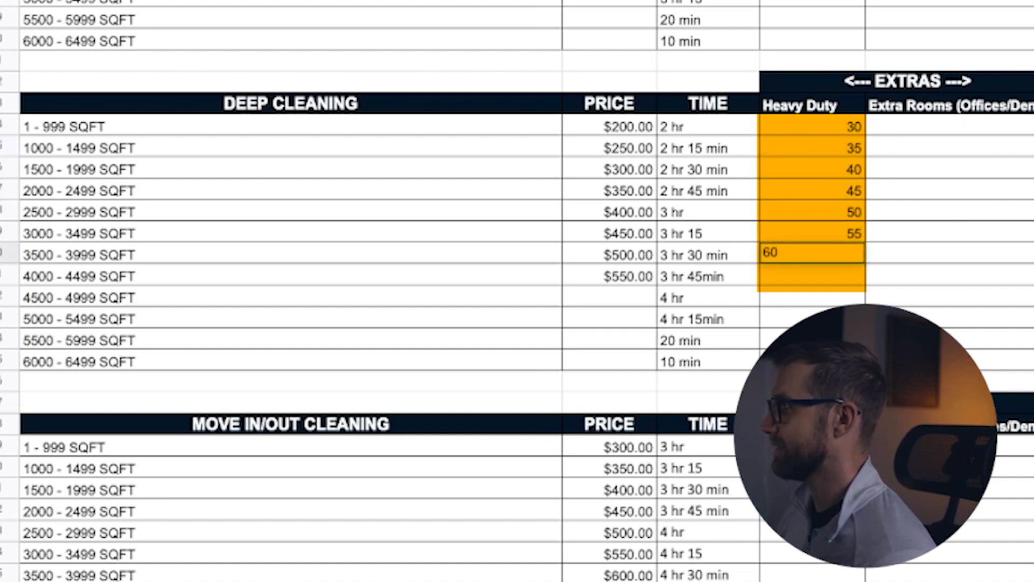
{"action": "key", "text": "Return"}
{"action": "type", "text": "65"}
{"action": "key", "text": "Return"}
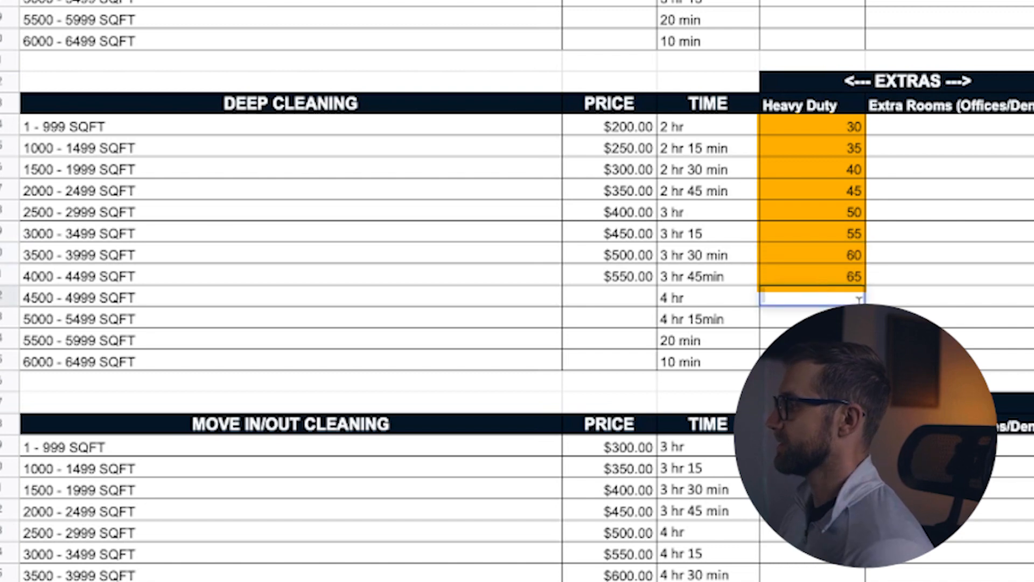
Step: Enter Move In/Out Cleaning Heavy Duty prices of 50, 55, 60 and 65 for the rows 1 - 999 through 2000 - 2499 SQFT
{"action": "left_click", "coordinate": [825, 449]}
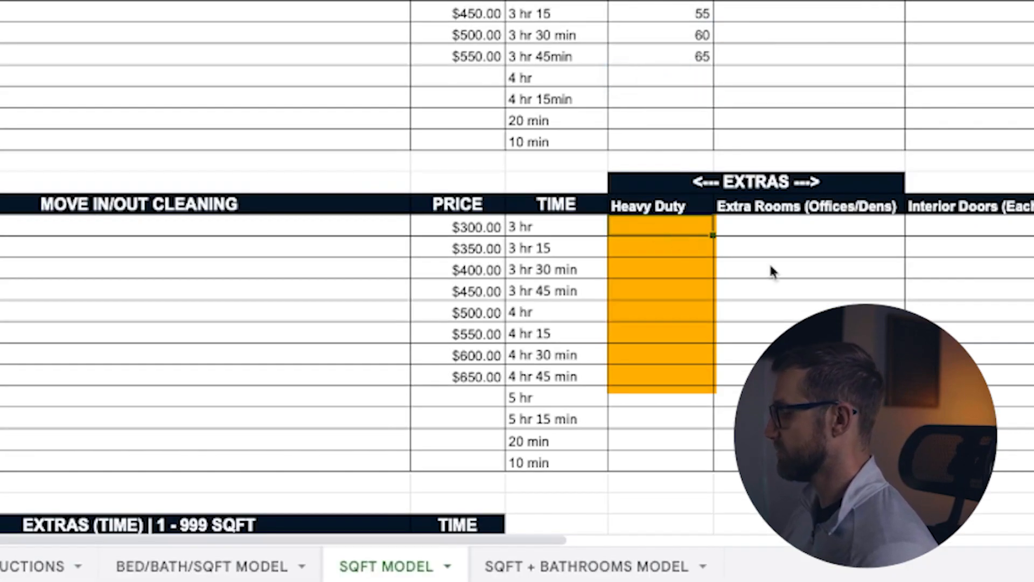
{"action": "type", "text": "50"}
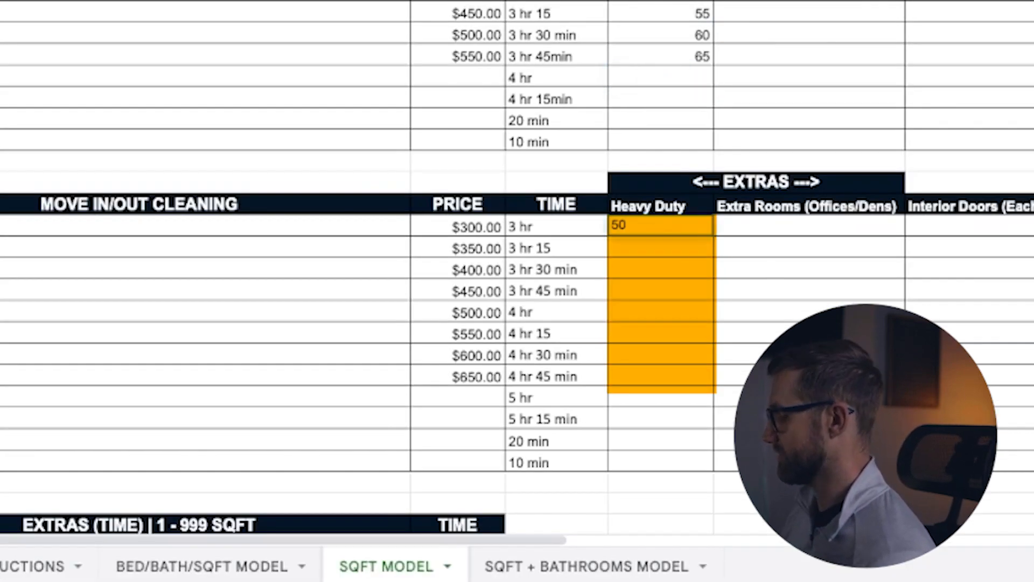
{"action": "key", "text": "Return"}
{"action": "type", "text": "55"}
{"action": "key", "text": "Return"}
{"action": "type", "text": "60"}
{"action": "key", "text": "Return"}
{"action": "type", "text": "65"}
{"action": "key", "text": "Return"}
Step: Enter Move In/Out Cleaning Heavy Duty prices of 70, 75, 80 and 85 for the rows 2500 - 2999 through 4000 - 4499 SQFT
{"action": "type", "text": "70"}
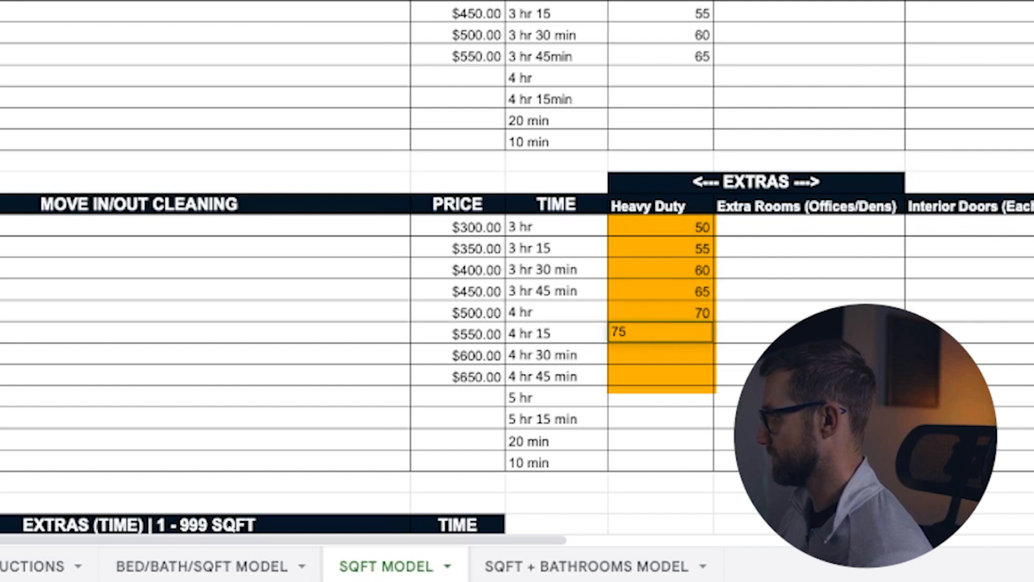
{"action": "key", "text": "Return"}
{"action": "type", "text": "810"}
{"action": "key", "text": "Return"}
{"action": "type", "text": "85"}
{"action": "key", "text": "Return"}
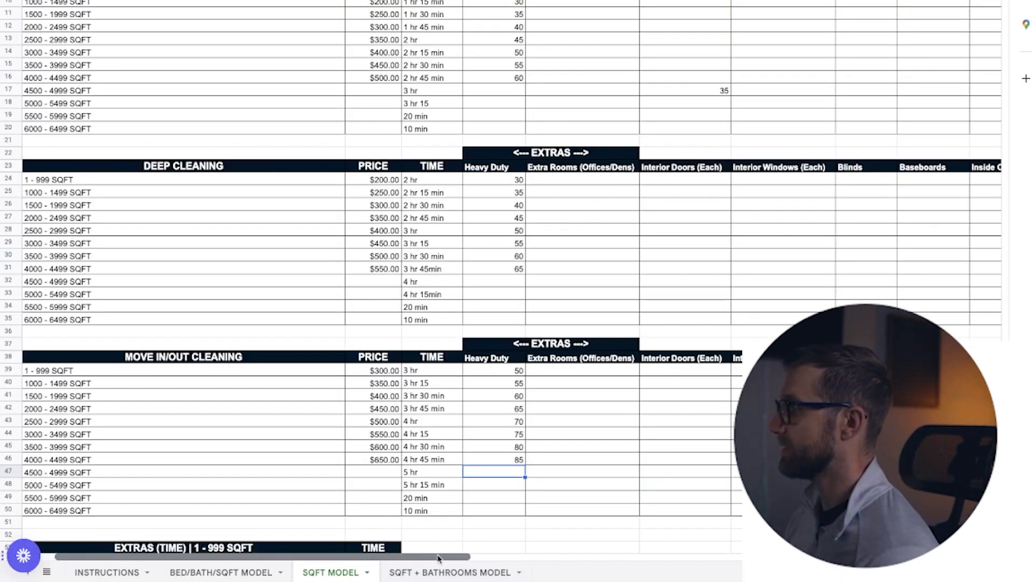
Step: Enter Standard Cleaning Blinds prices of 25, 30, 35 and 40 for the rows 1000 - 1499 through 2500 - 2999 SQFT
{"action": "left_click_drag", "start_coordinate": [439, 558], "coordinate": [808, 569]}
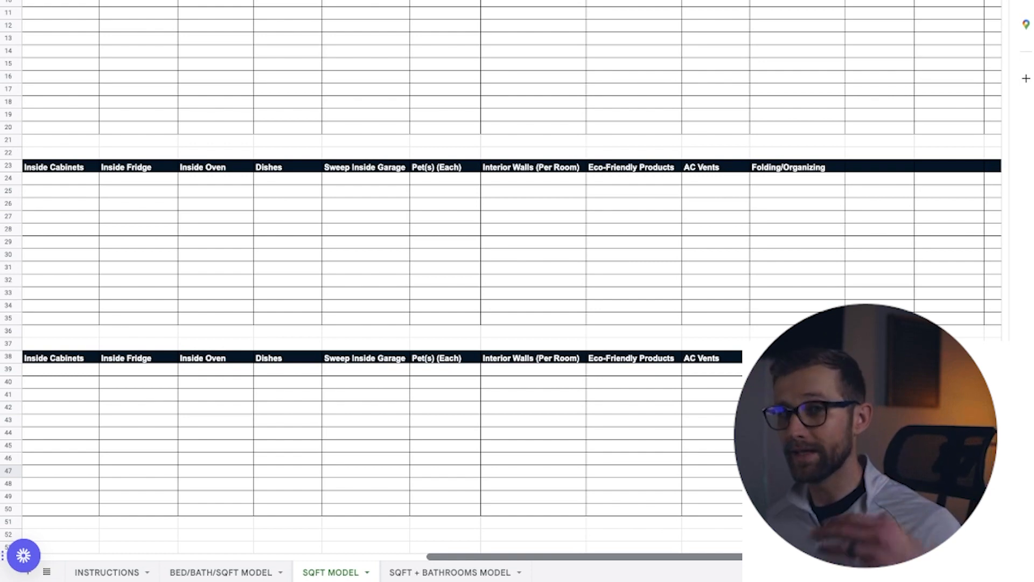
{"action": "left_click_drag", "start_coordinate": [802, 557], "coordinate": [540, 557]}
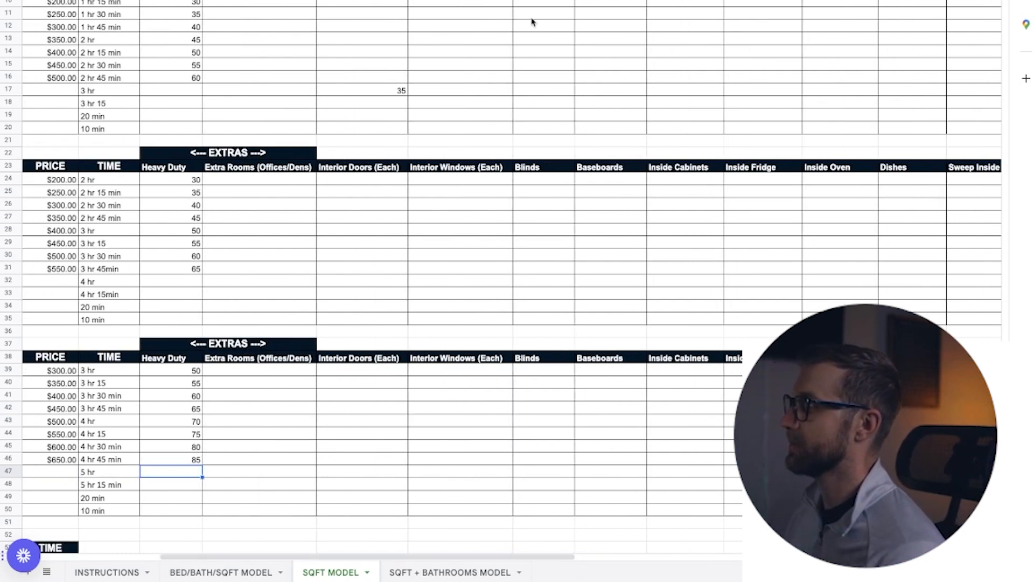
{"action": "left_click_drag", "start_coordinate": [492, 558], "coordinate": [469, 557]}
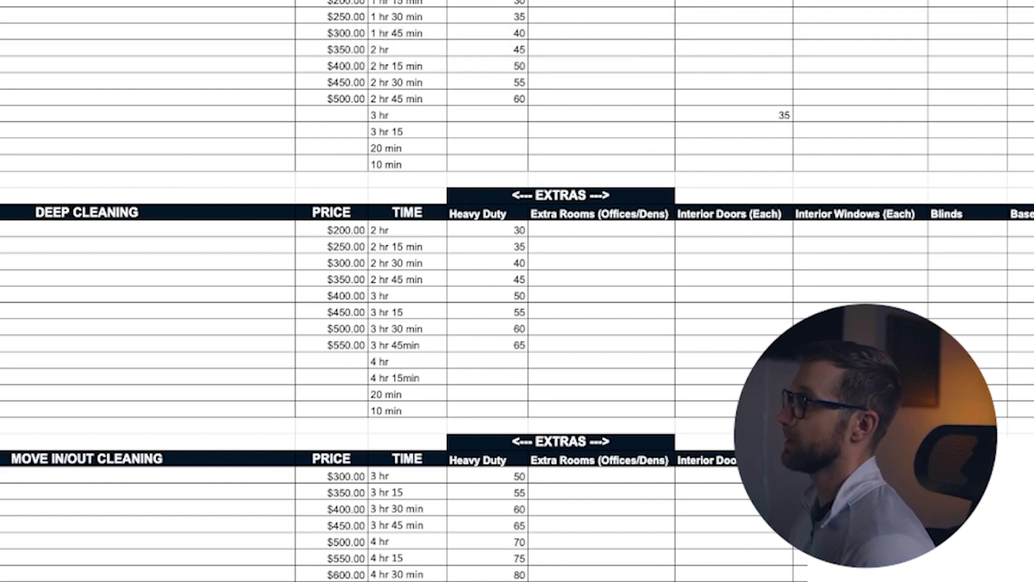
{"action": "key", "text": "Return"}
{"action": "type", "text": "30"}
{"action": "key", "text": "Return"}
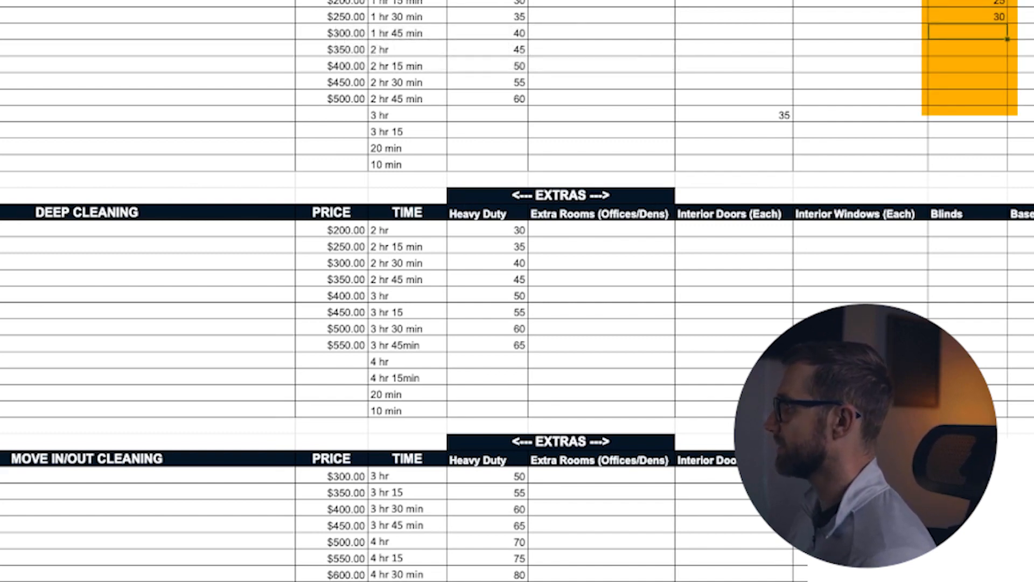
{"action": "type", "text": "35"}
{"action": "key", "text": "Return"}
{"action": "type", "text": "40"}
Step: Enter Standard Cleaning Blinds prices of 45, 50 and 55 for the rows 3000 - 3499 through 4000 - 4499 SQFT
{"action": "key", "text": "Return"}
{"action": "type", "text": "45"}
{"action": "key", "text": "Return"}
{"action": "type", "text": "50"}
{"action": "key", "text": "Return"}
{"action": "type", "text": "55"}
{"action": "key", "text": "Return"}
Step: Enter Deep Cleaning Blinds prices of 30, 35, 40 and 45 for the rows 1 - 999 through 2000 - 2499 SQFT
{"action": "scroll", "coordinate": [914, 159], "scroll_direction": "down", "scroll_amount": 2}
{"action": "left_click", "coordinate": [968, 120]}
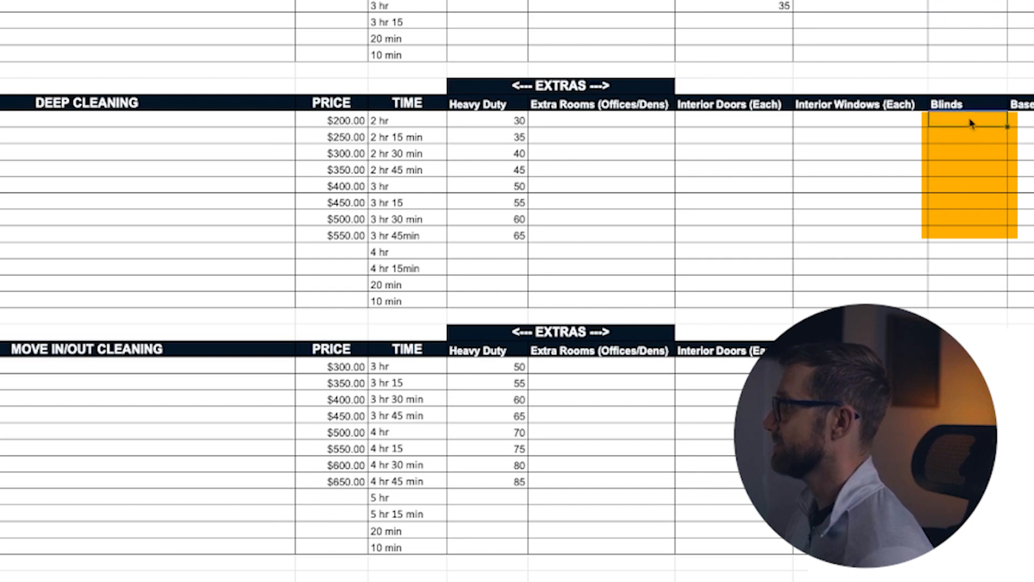
{"action": "type", "text": "30"}
{"action": "key", "text": "Return"}
{"action": "type", "text": "35"}
{"action": "key", "text": "Return"}
{"action": "type", "text": "40"}
{"action": "key", "text": "Return"}
{"action": "type", "text": "45"}
{"action": "key", "text": "Return"}
Step: Enter Deep Cleaning Blinds prices of 50, 55, 60 and 65 for the rows 2500 - 2999 through 4000 - 4499 SQFT
{"action": "type", "text": "50"}
{"action": "key", "text": "Return"}
{"action": "type", "text": "55"}
{"action": "key", "text": "Return"}
{"action": "type", "text": "60"}
{"action": "key", "text": "Return"}
{"action": "type", "text": "65"}
{"action": "key", "text": "Return"}
{"action": "key", "text": "Up"}
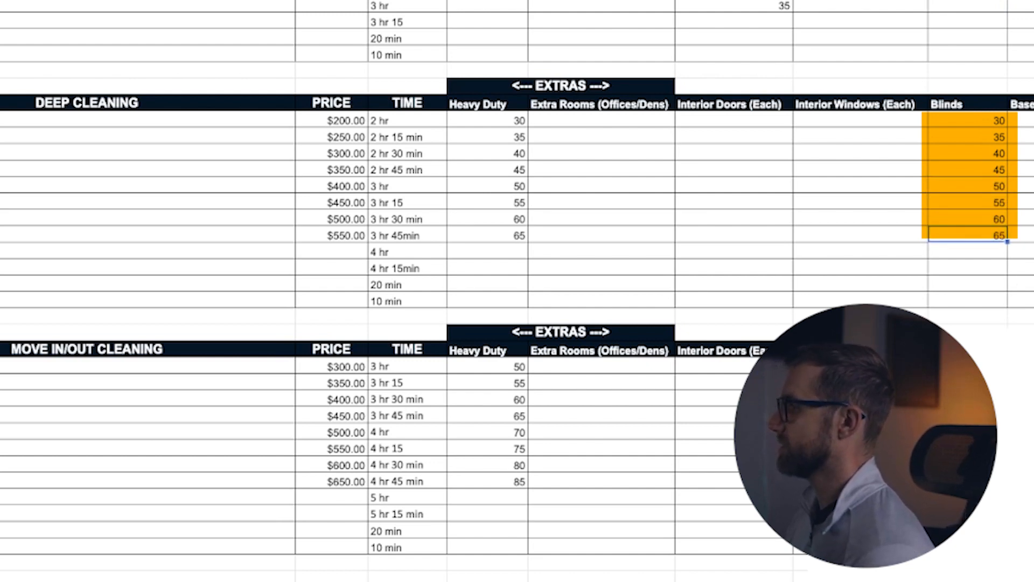
{"action": "left_click", "coordinate": [968, 366]}
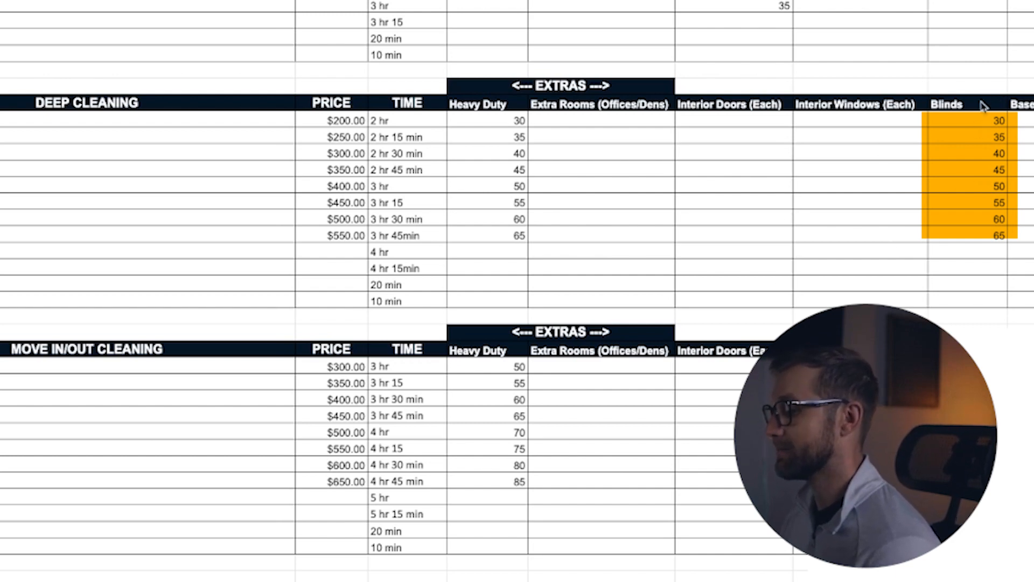
{"action": "left_click", "coordinate": [781, 108]}
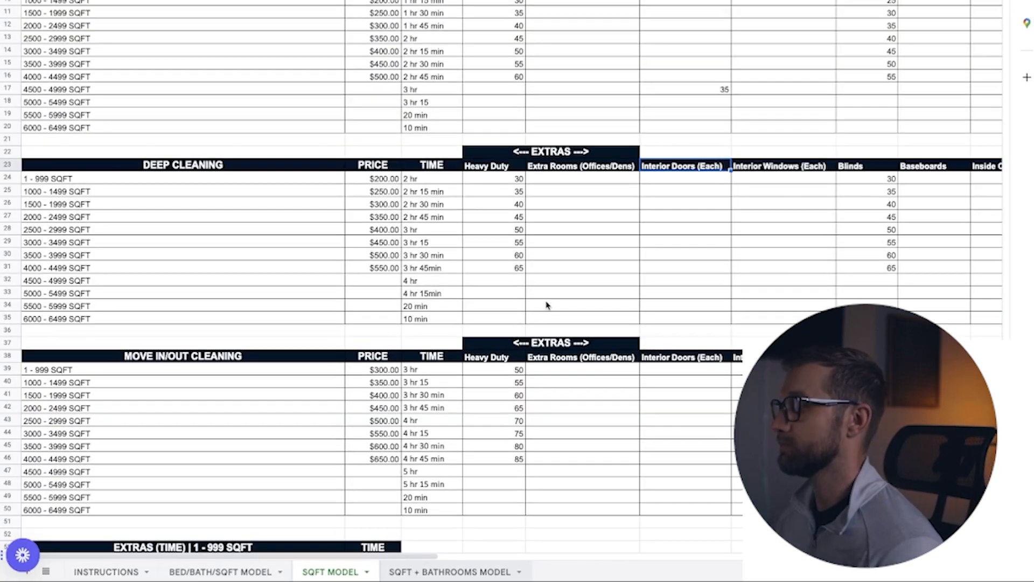
Step: In the SQFT + BATHROOMS MODEL sheet, set the Standard Cleaning price for Bathrooms (each) to 35
{"action": "left_click", "coordinate": [431, 570]}
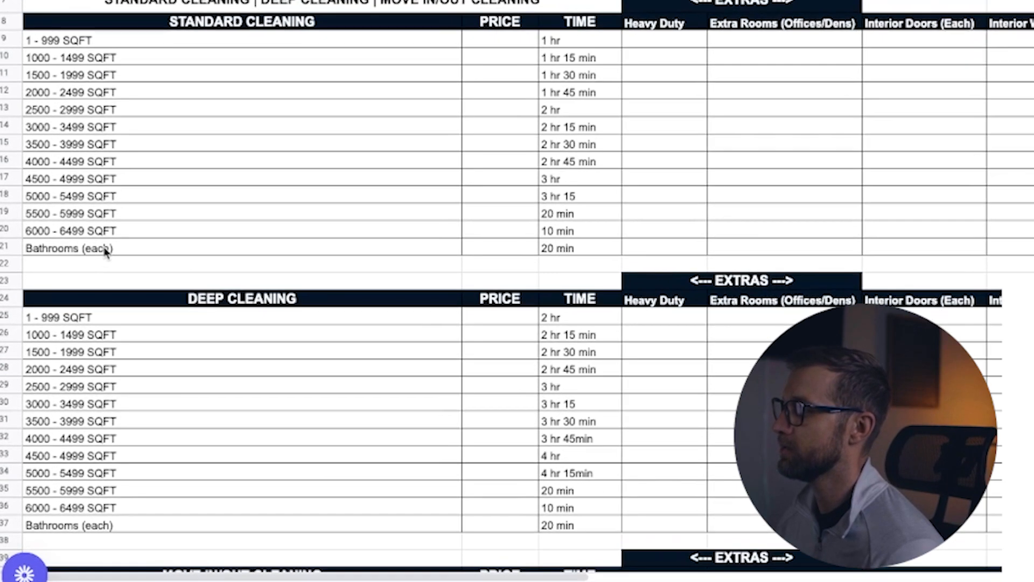
{"action": "left_click", "coordinate": [84, 315]}
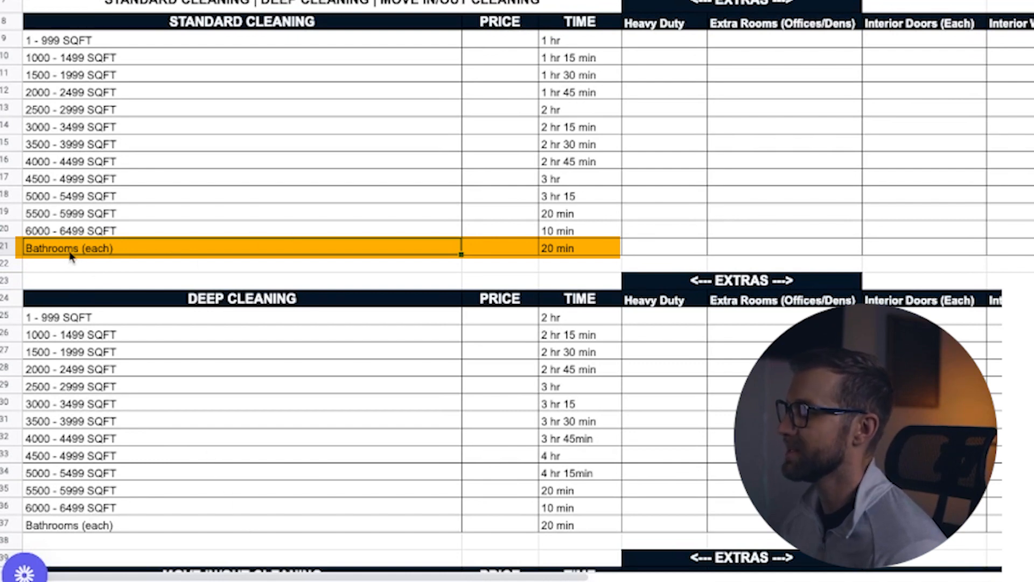
{"action": "left_click", "coordinate": [498, 252]}
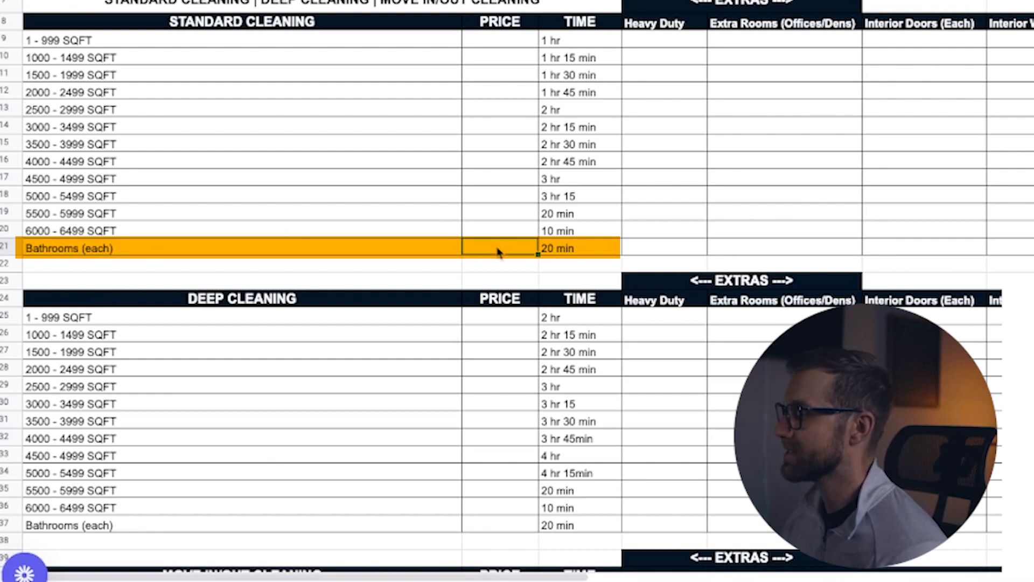
{"action": "type", "text": "35"}
{"action": "key", "text": "Return"}
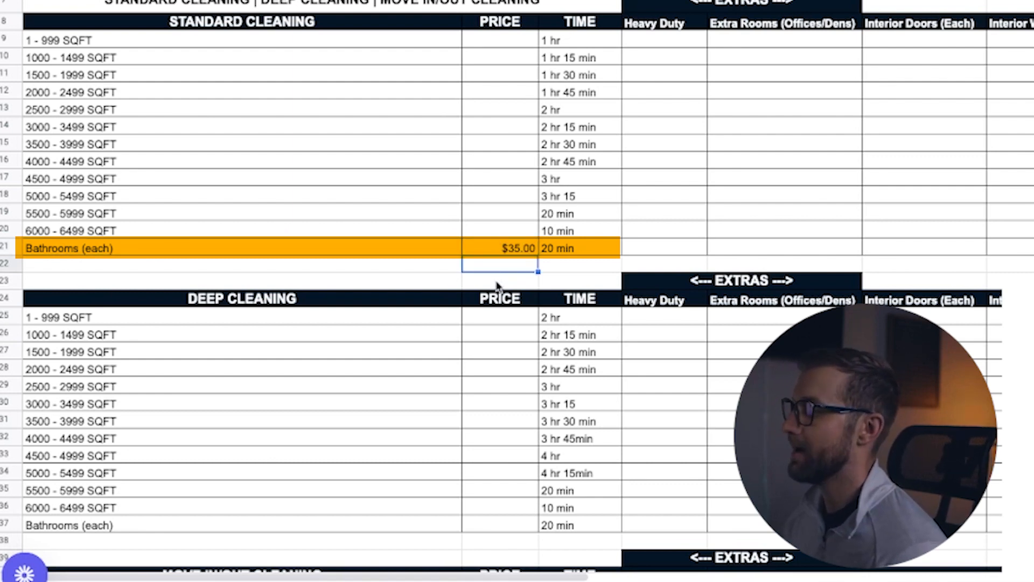
{"action": "left_click_drag", "start_coordinate": [486, 41], "coordinate": [506, 231]}
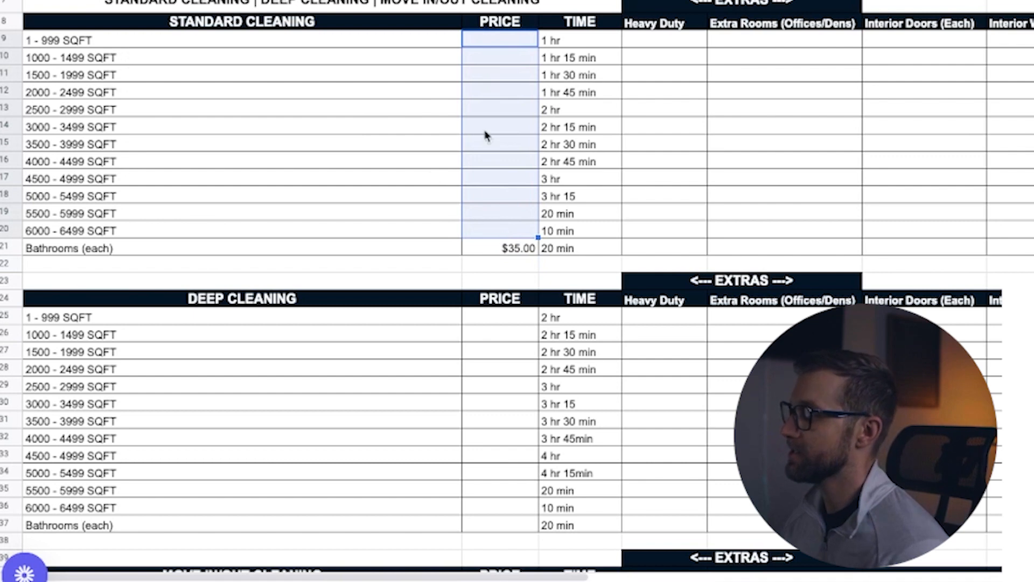
{"action": "left_click", "coordinate": [500, 251]}
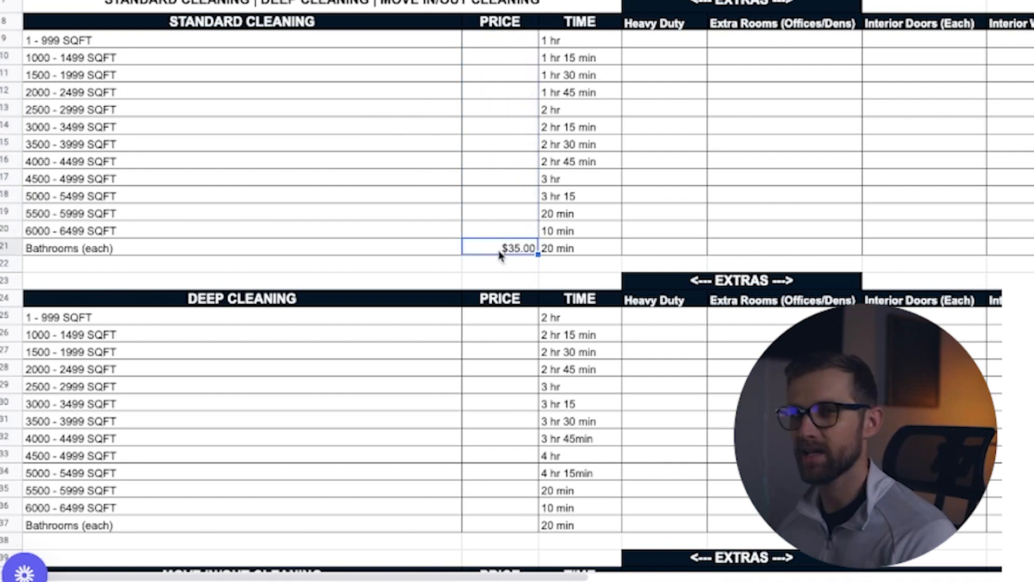